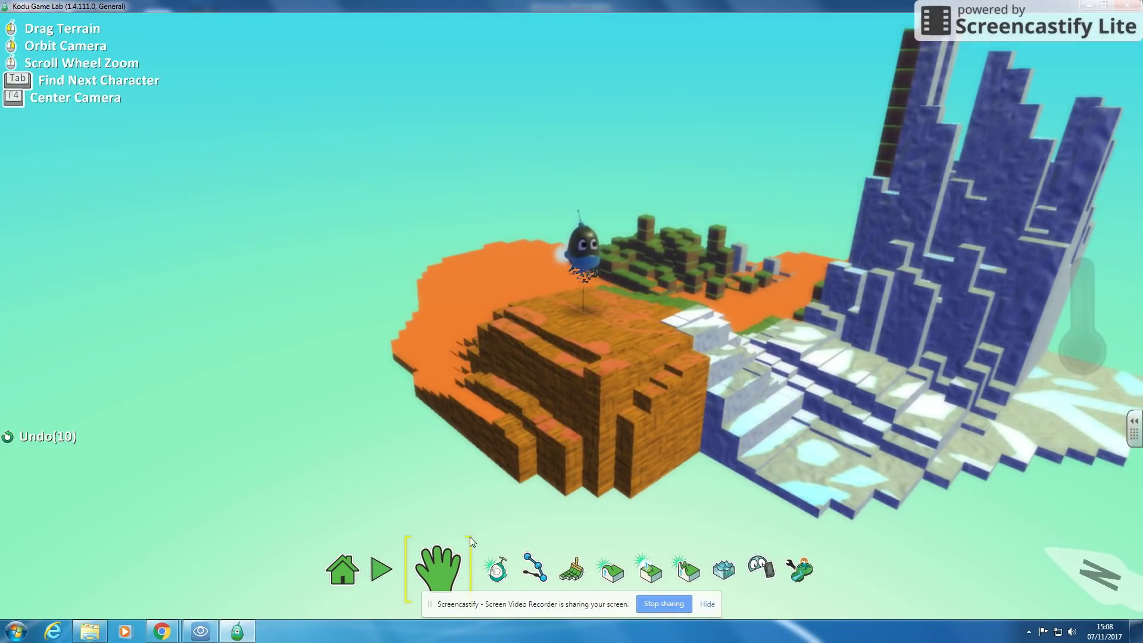
Step: Orbit the view around the island to see the cliffs behind
{"action": "right_click_drag", "start_coordinate": [537, 316], "coordinate": [770, 369]}
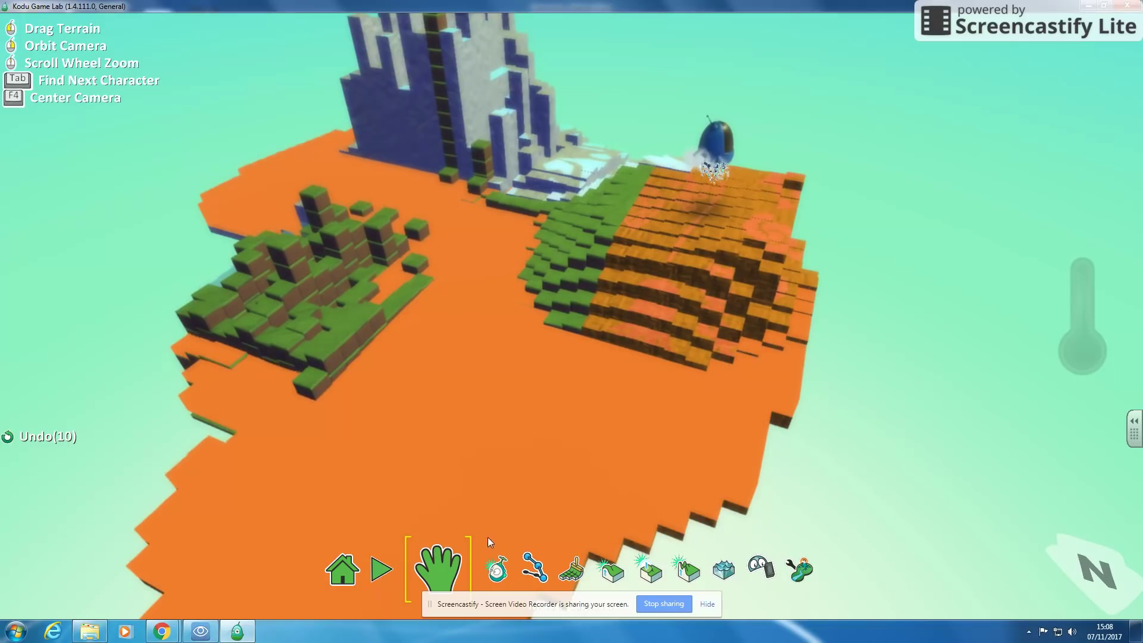
Step: Add a ship from the objects menu onto the orange ground beside the green blocks
{"action": "left_click", "coordinate": [489, 572]}
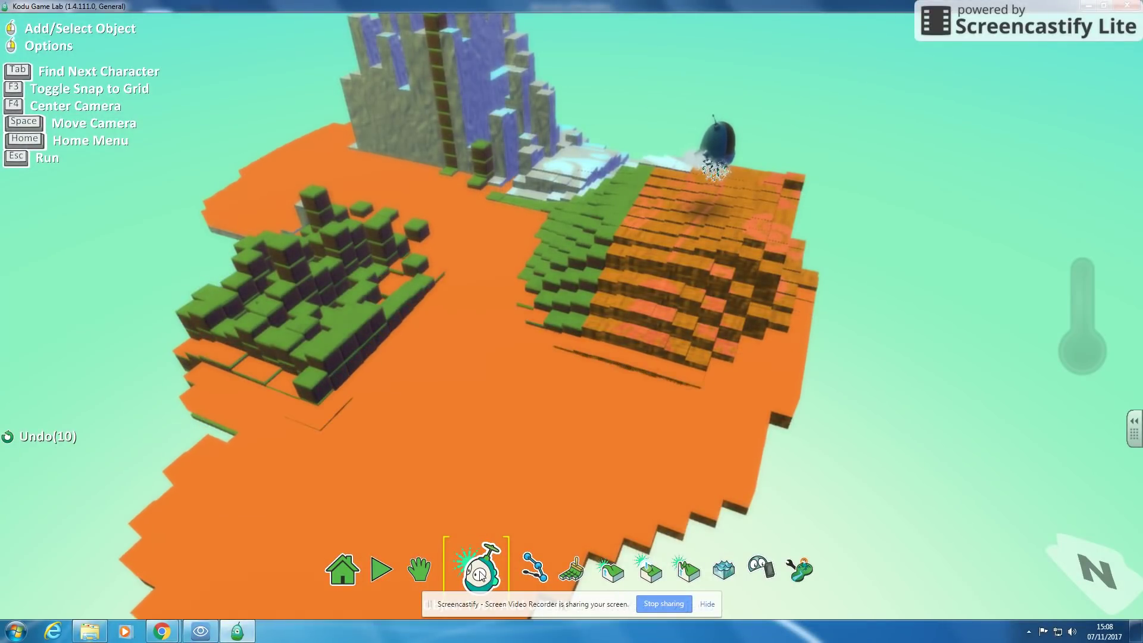
{"action": "left_click", "coordinate": [433, 459]}
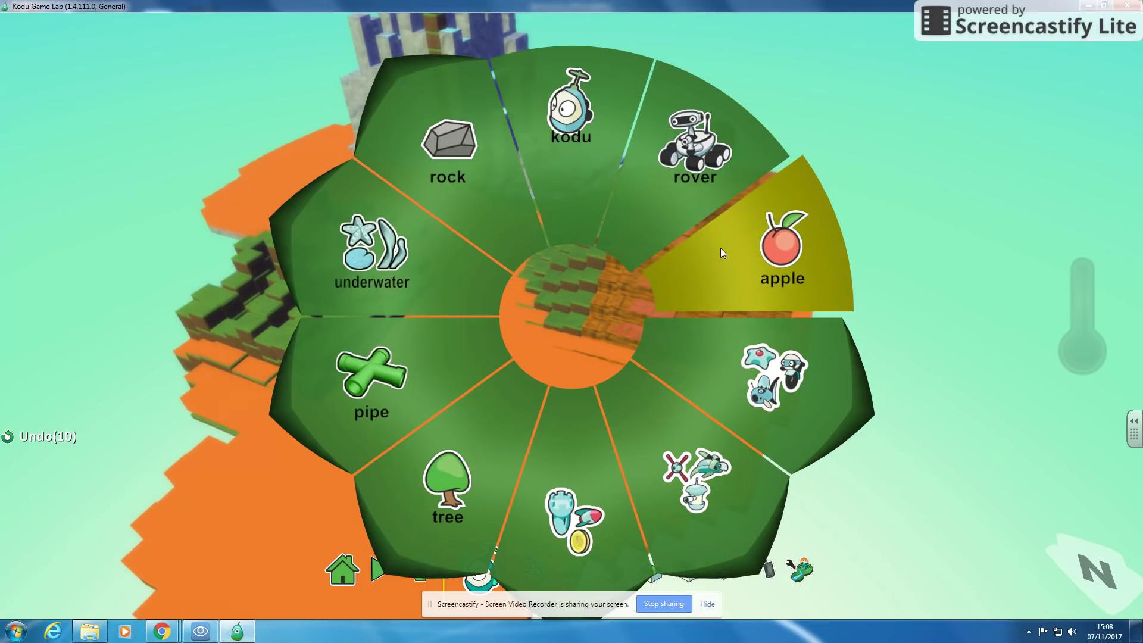
{"action": "left_click", "coordinate": [742, 389]}
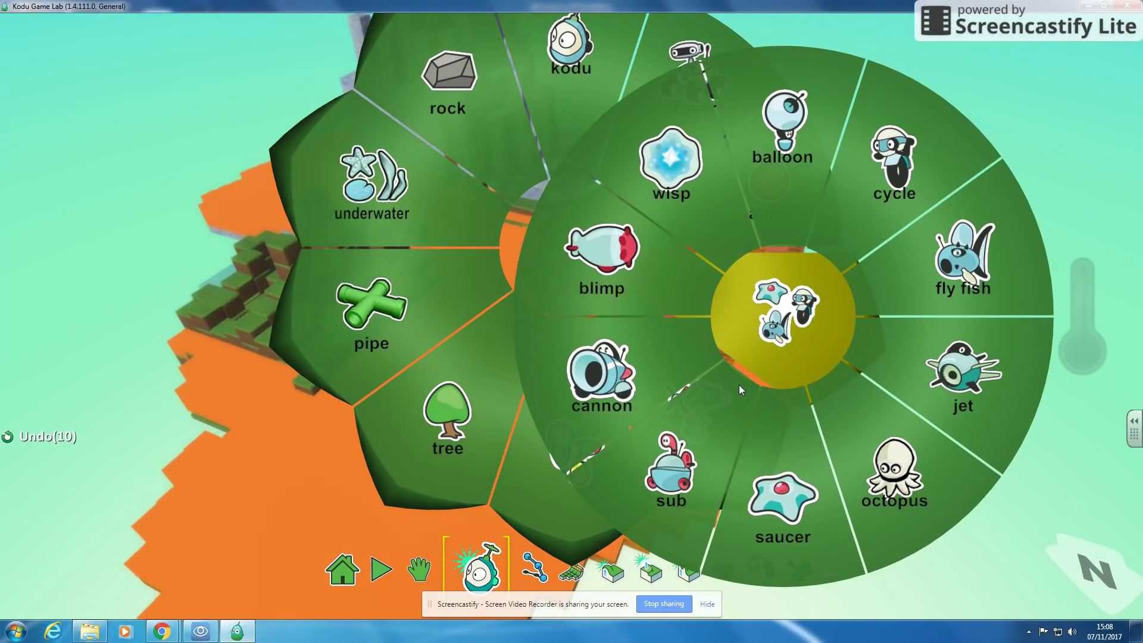
{"action": "right_click", "coordinate": [739, 384]}
{"action": "left_click", "coordinate": [727, 430]}
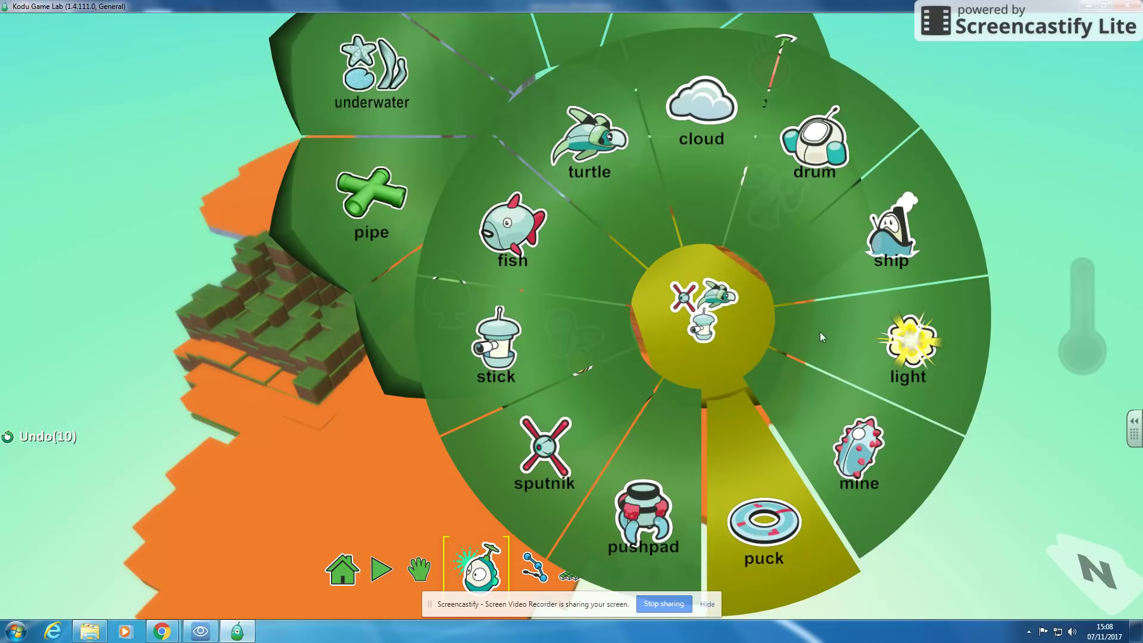
{"action": "right_click", "coordinate": [895, 250]}
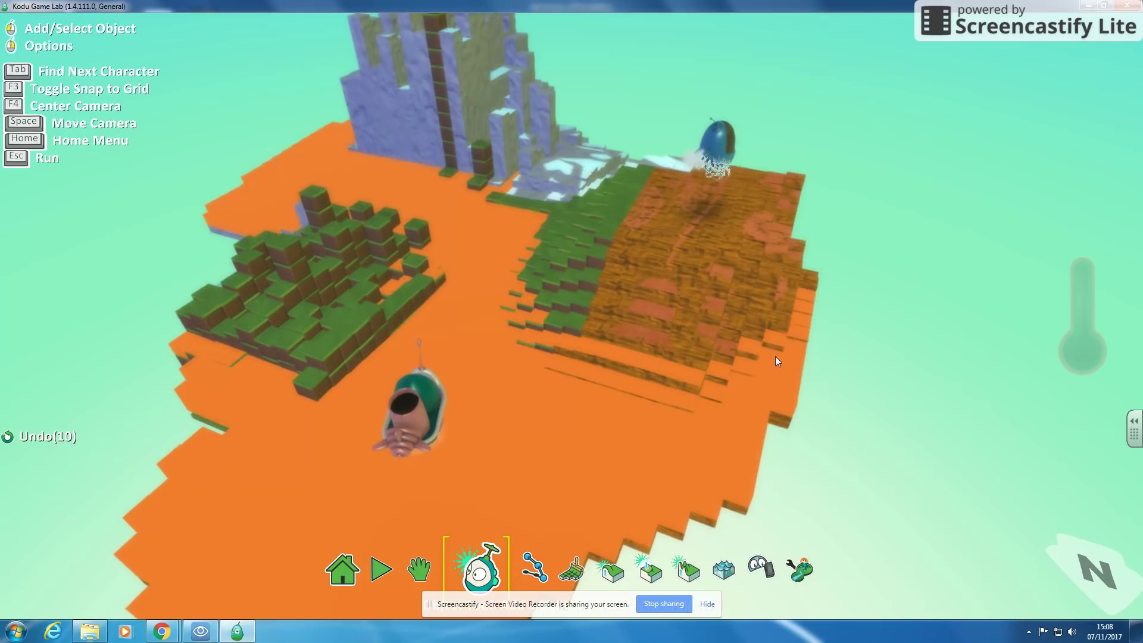
{"action": "right_click", "coordinate": [431, 456]}
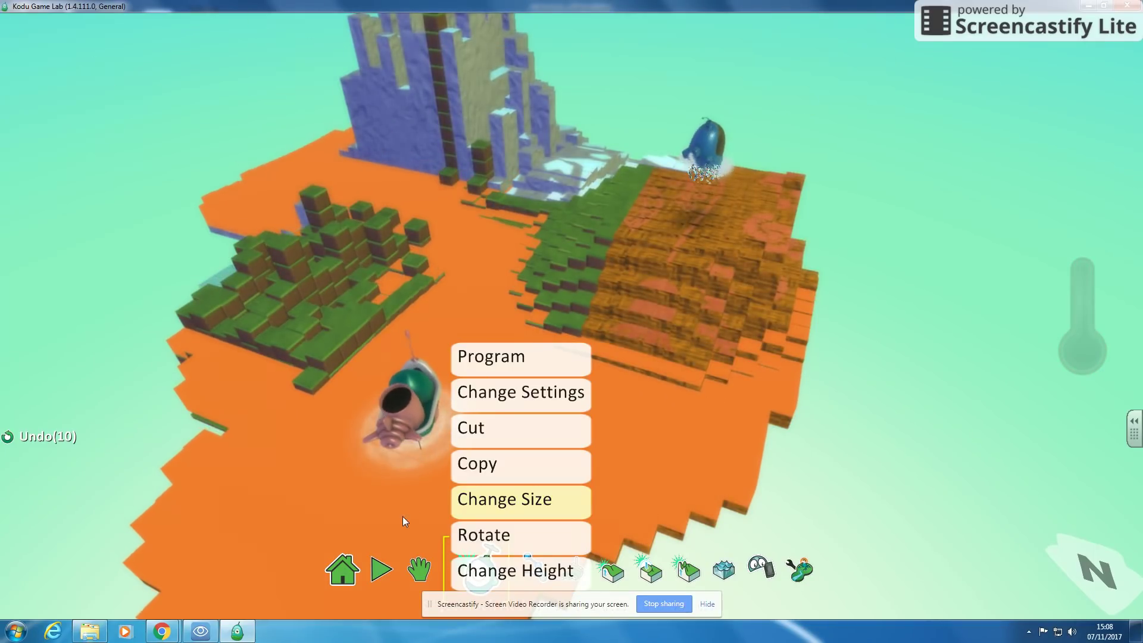
{"action": "left_click", "coordinate": [417, 562]}
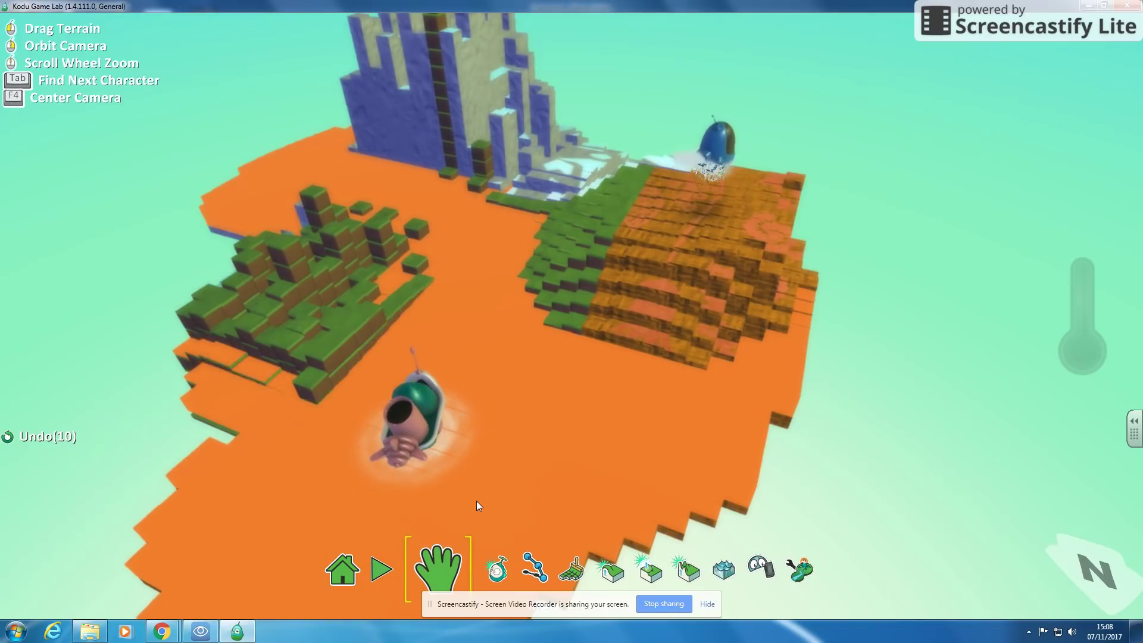
{"action": "right_click_drag", "start_coordinate": [477, 502], "coordinate": [248, 472]}
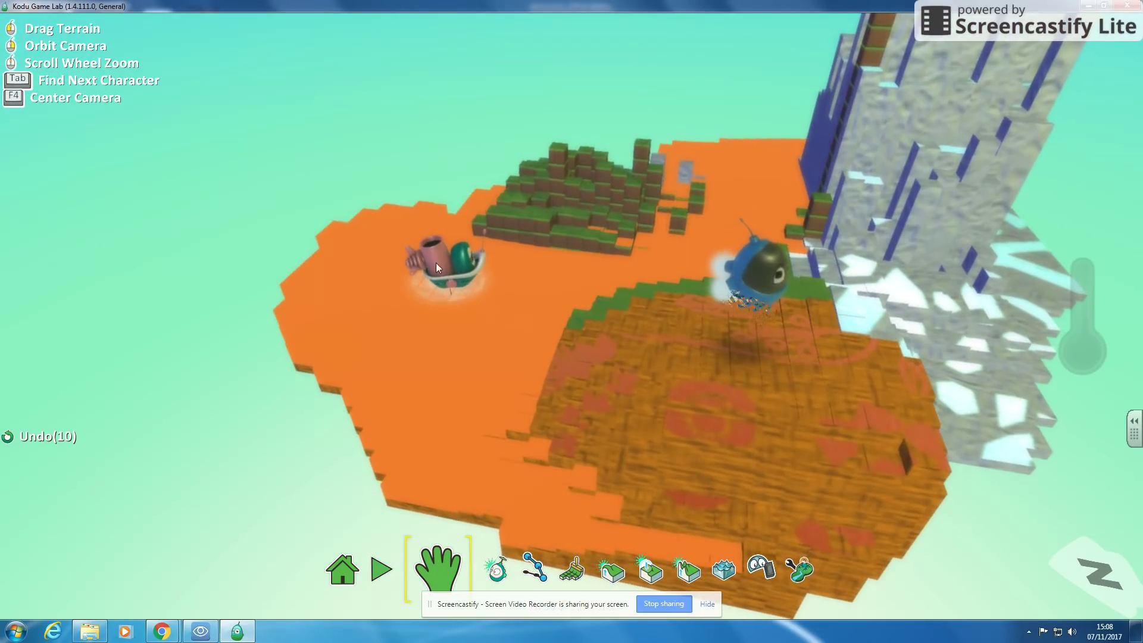
Step: Recolour the ship red with the arrow keys
{"action": "left_click", "coordinate": [501, 567]}
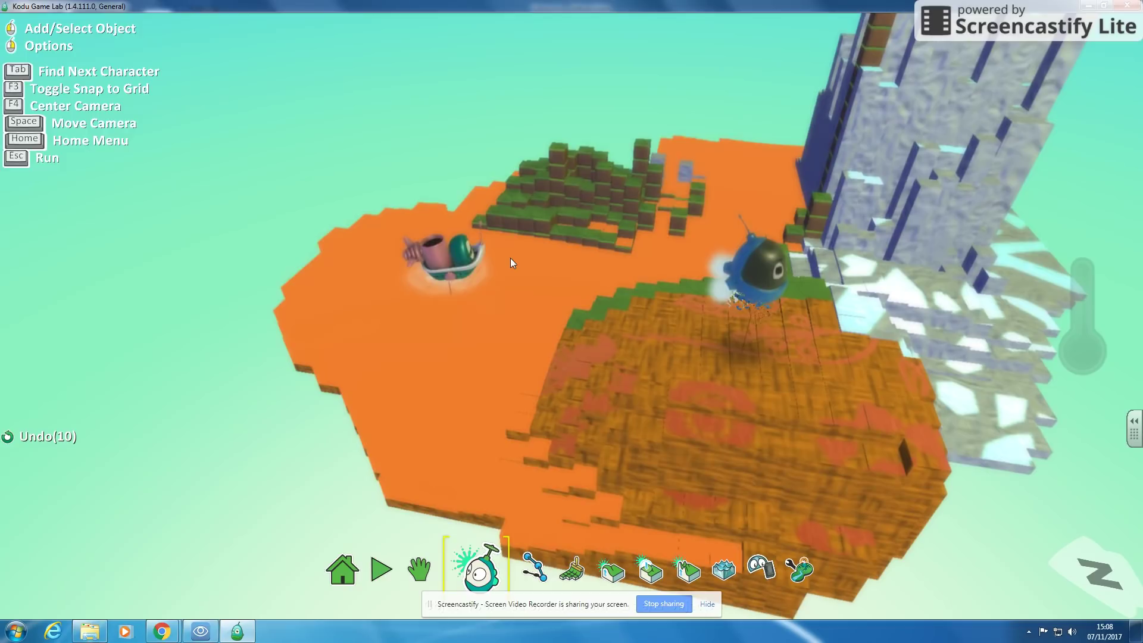
{"action": "mouse_move", "coordinate": [462, 252]}
{"action": "key", "text": "Left"}
{"action": "key", "text": "Left"}
{"action": "key", "text": "Left"}
{"action": "key", "text": "Left"}
{"action": "key", "text": "Left"}
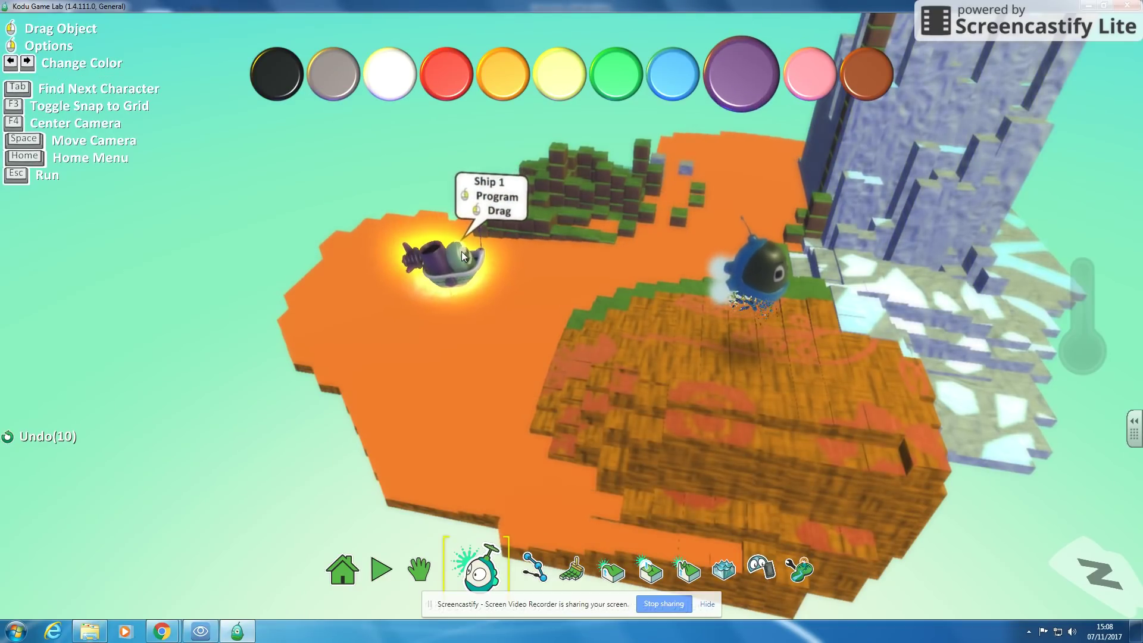
{"action": "key", "text": "Left"}
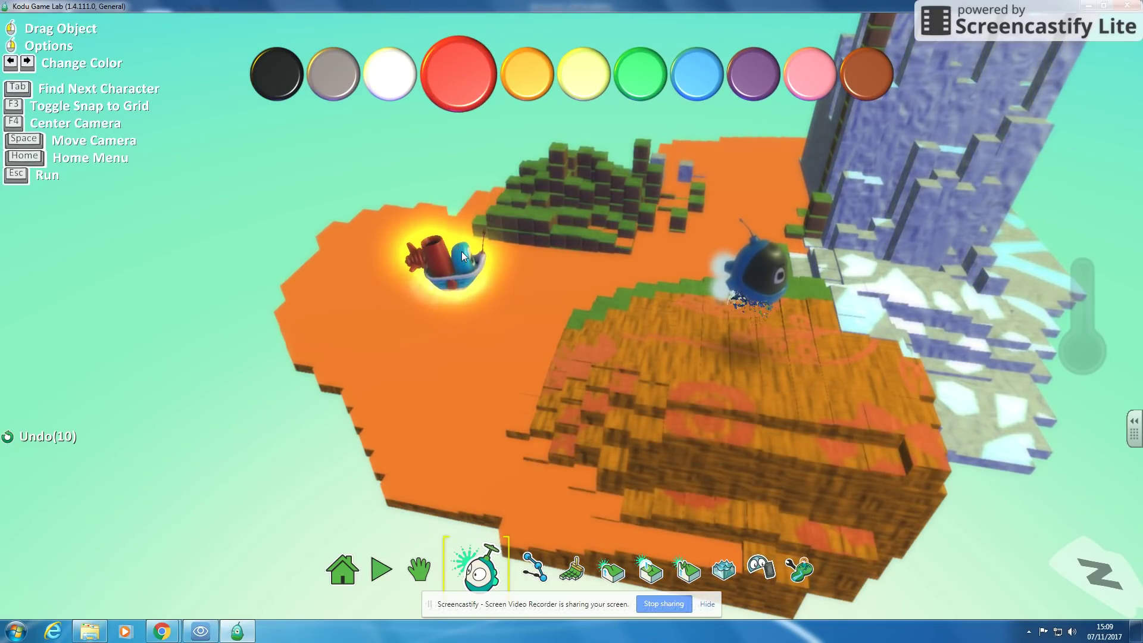
{"action": "key", "text": "Left"}
{"action": "key", "text": "Right"}
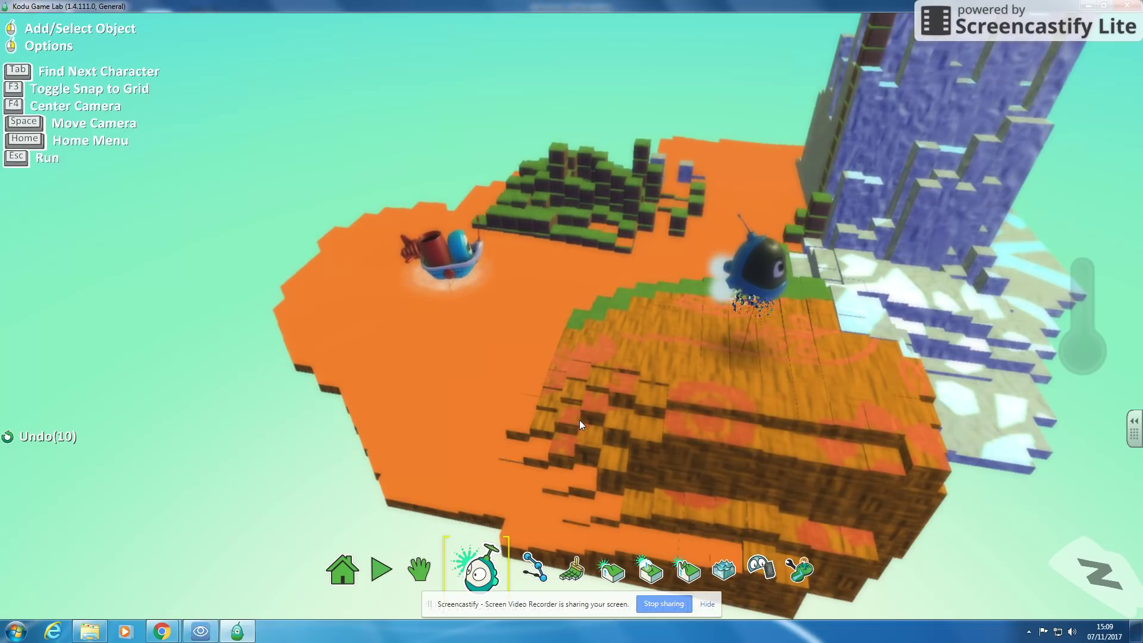
{"action": "key", "text": "Tab"}
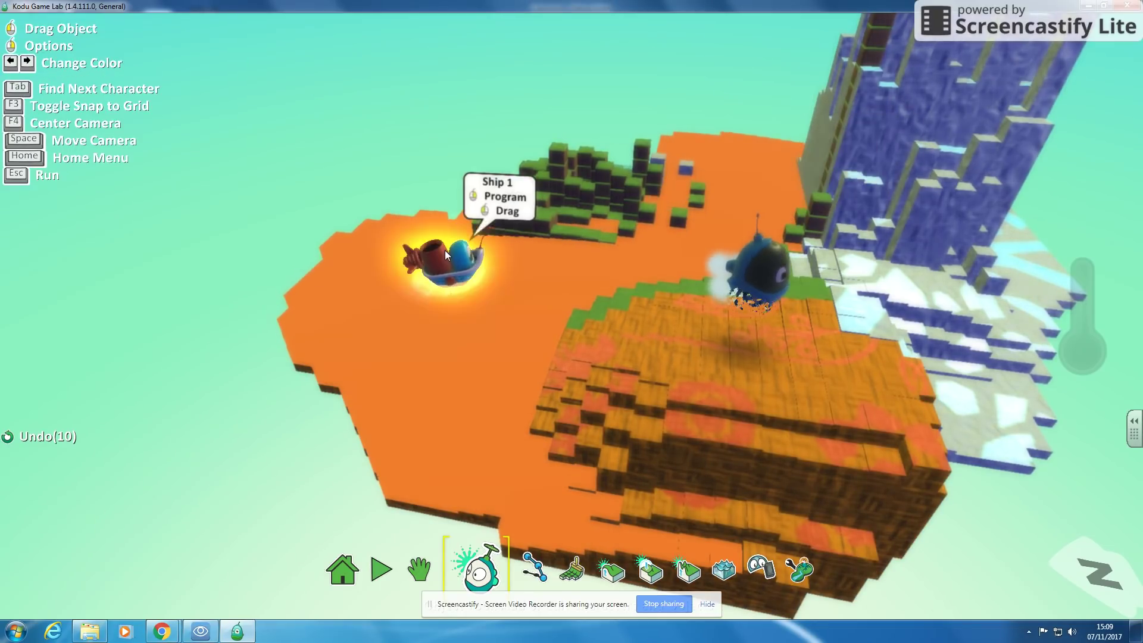
{"action": "right_click", "coordinate": [754, 273]}
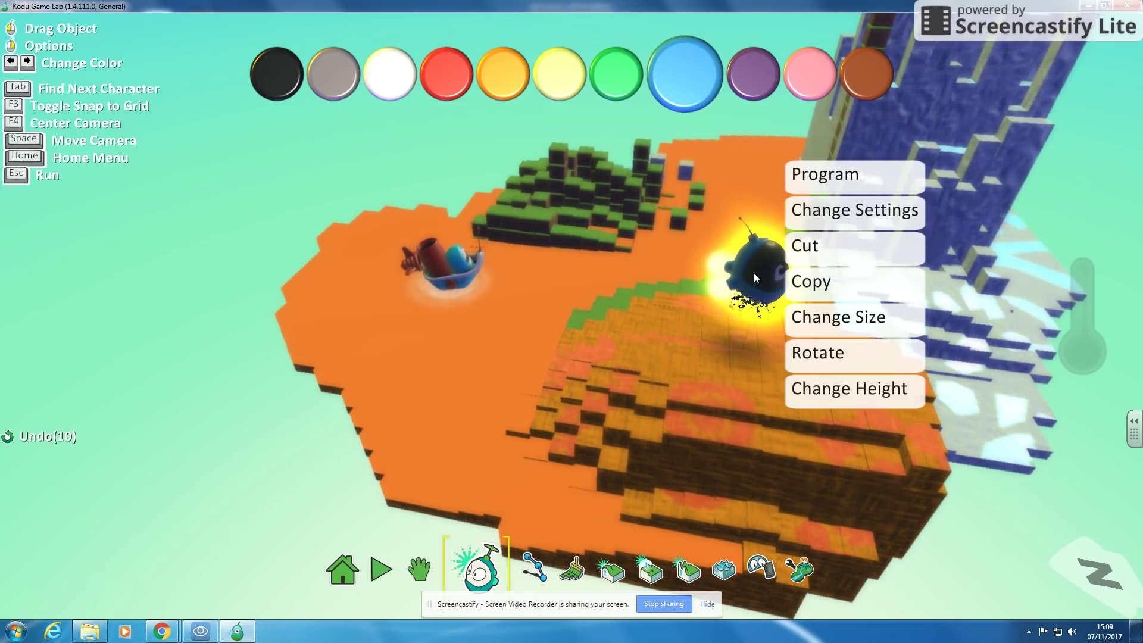
Step: Add rule 2 to Kodu's program: WHEN keyboard Space DO shoot
{"action": "left_click", "coordinate": [840, 183]}
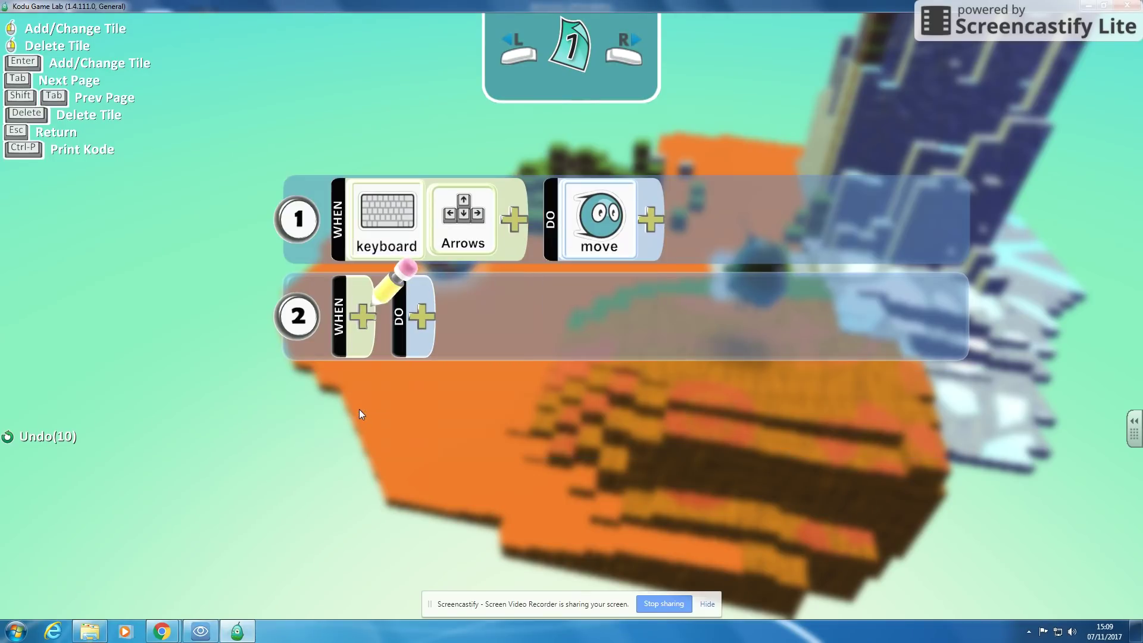
{"action": "left_click", "coordinate": [367, 323]}
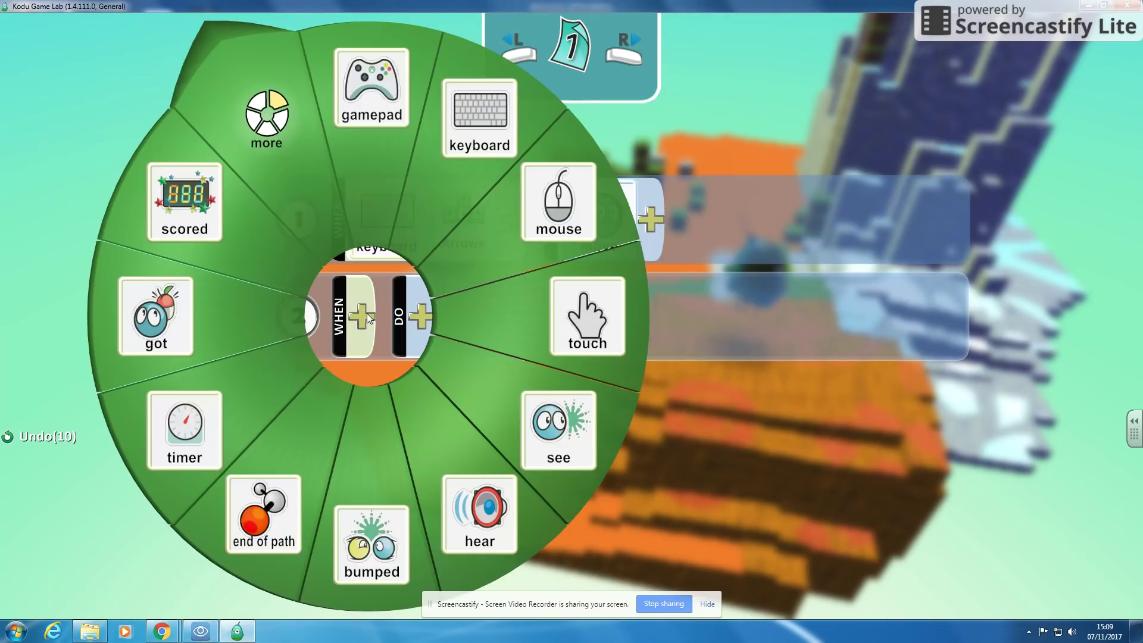
{"action": "left_click", "coordinate": [430, 117]}
{"action": "left_click", "coordinate": [438, 316]}
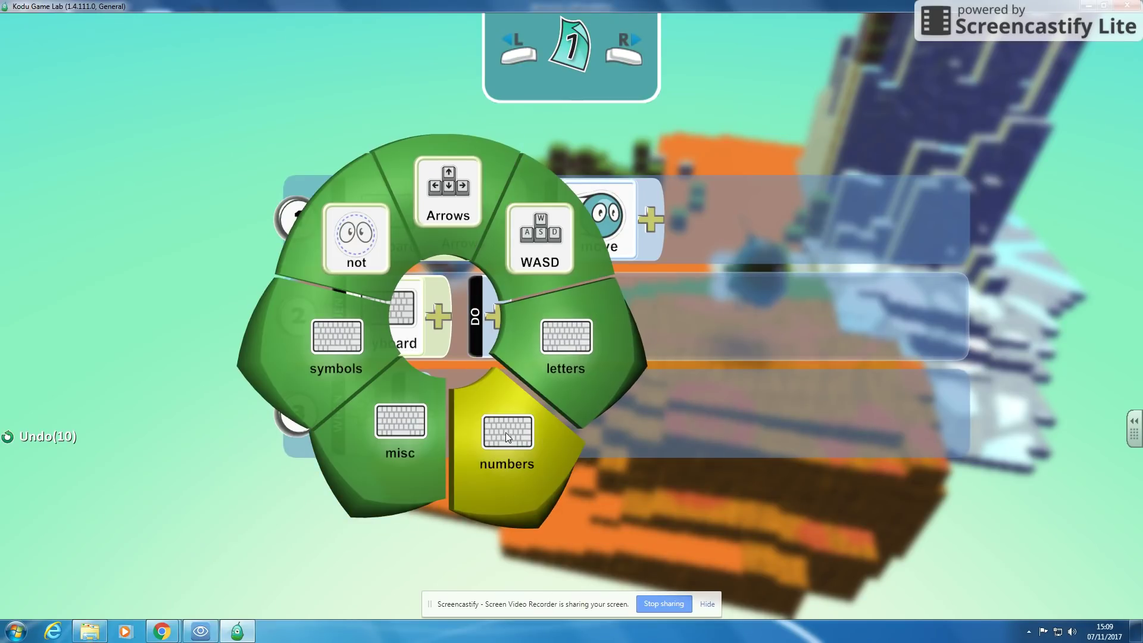
{"action": "left_click", "coordinate": [408, 390]}
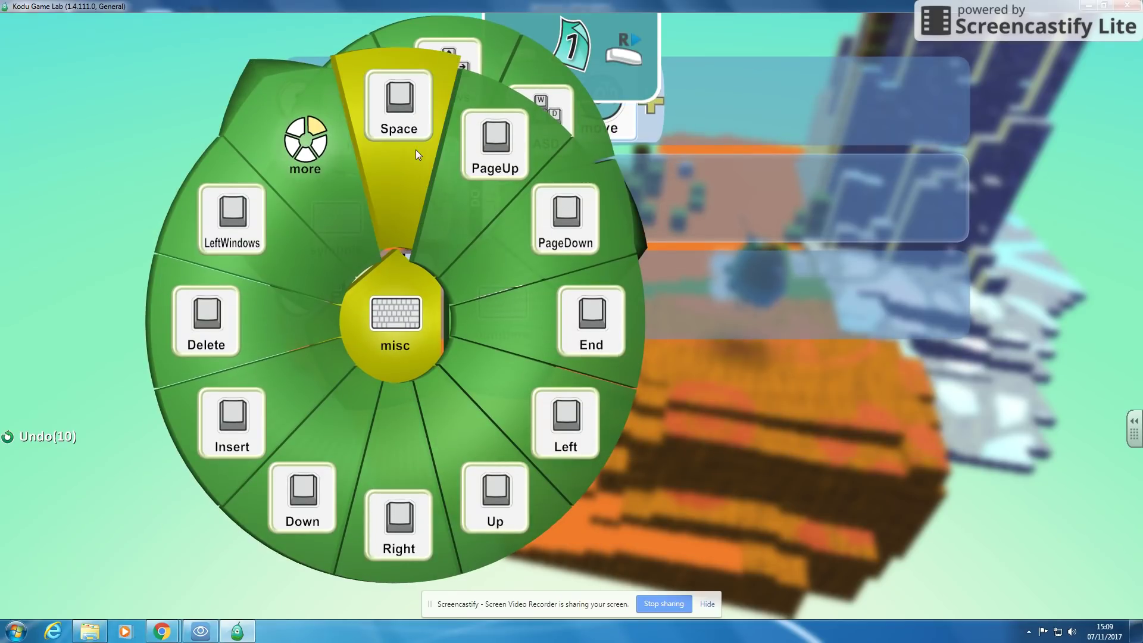
{"action": "left_click", "coordinate": [415, 148]}
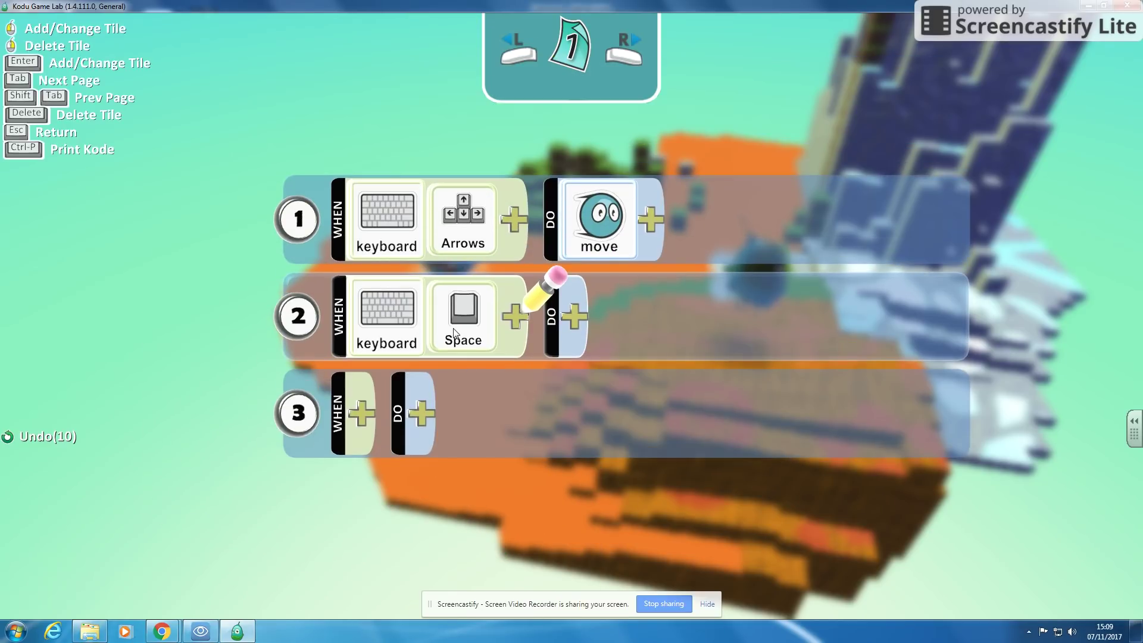
{"action": "left_click", "coordinate": [579, 309]}
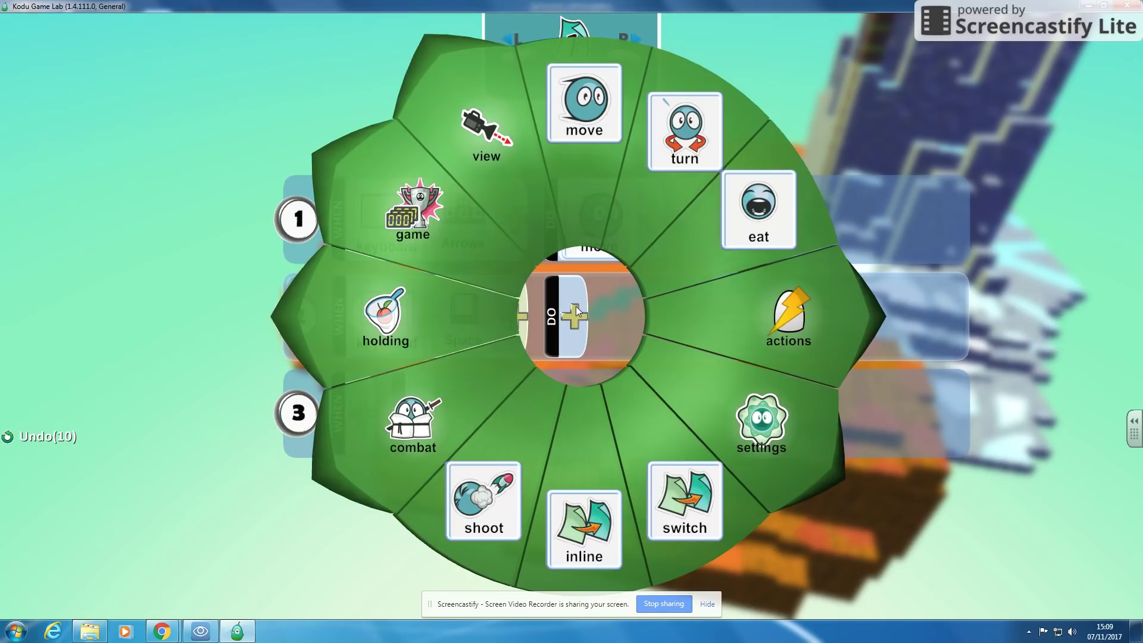
{"action": "left_click", "coordinate": [490, 515]}
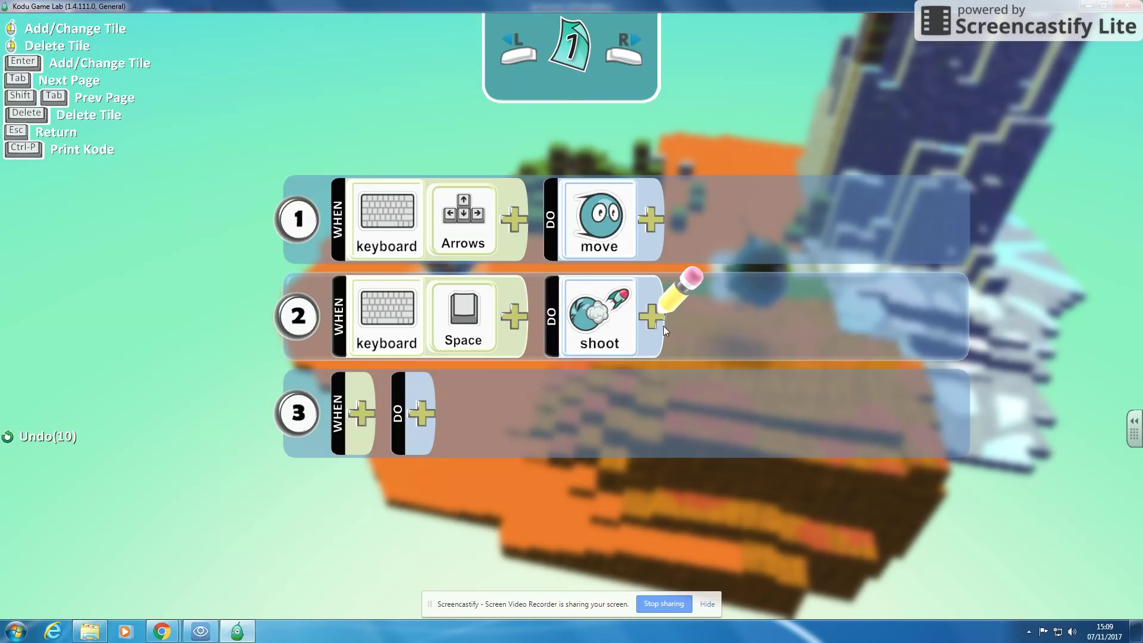
{"action": "key", "text": "Escape"}
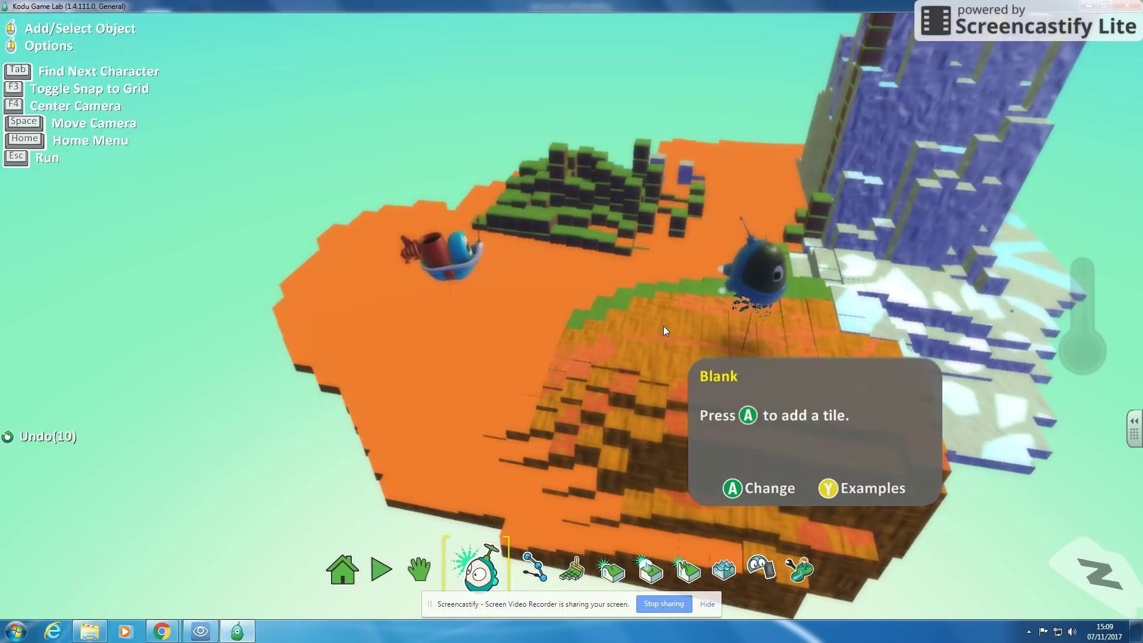
{"action": "left_click", "coordinate": [384, 567]}
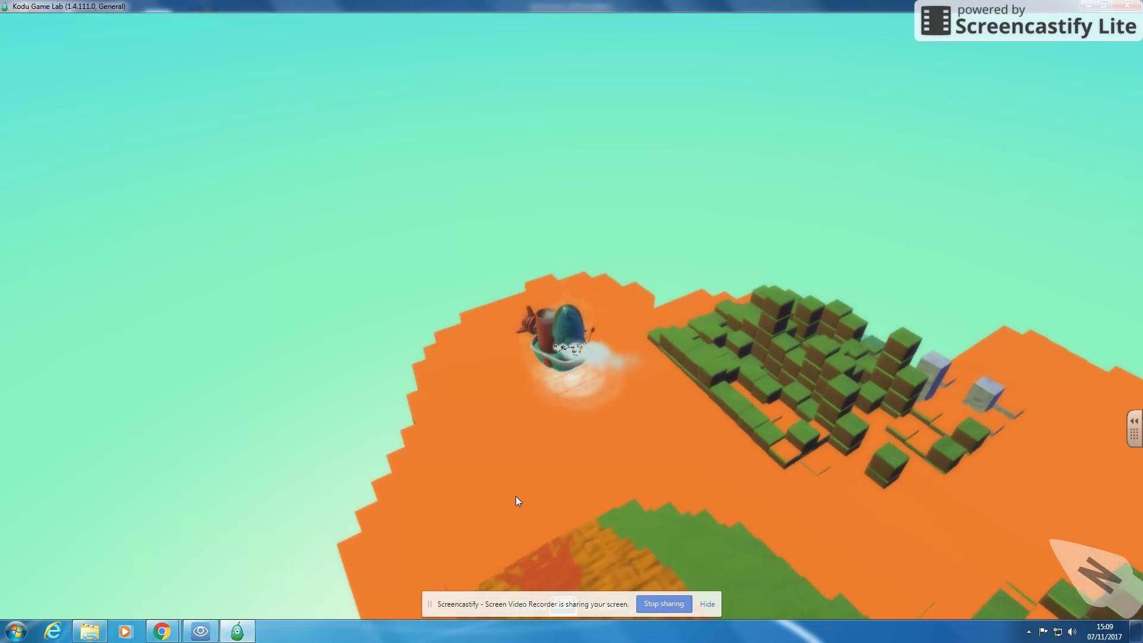
{"action": "key", "text": "Escape"}
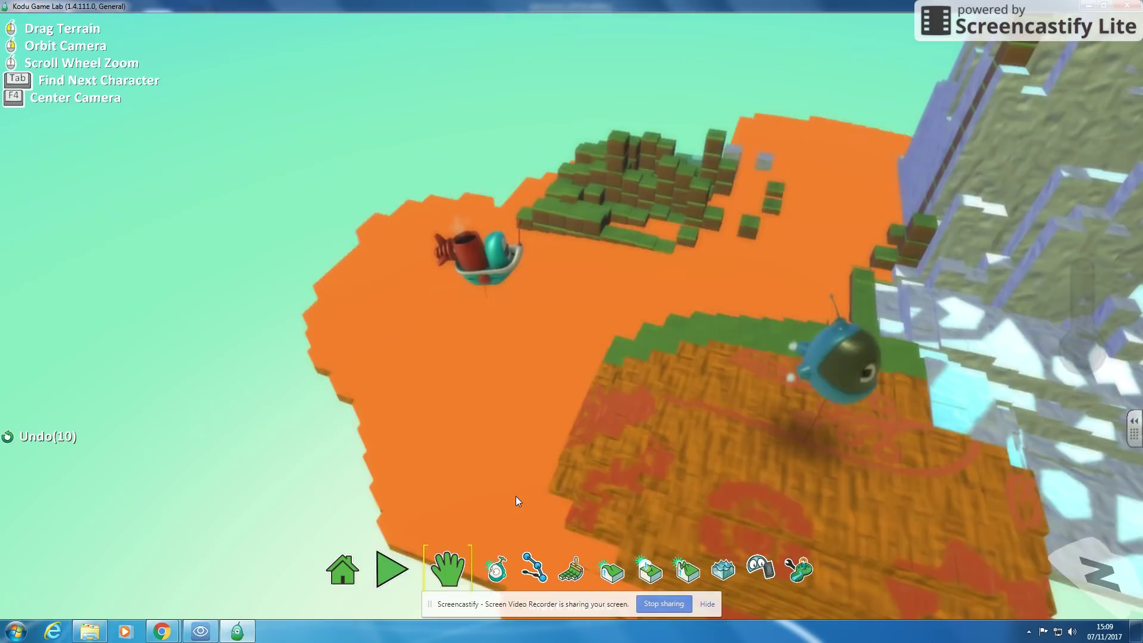
{"action": "key", "text": "Right"}
{"action": "key", "text": "Right"}
{"action": "key", "text": "Left"}
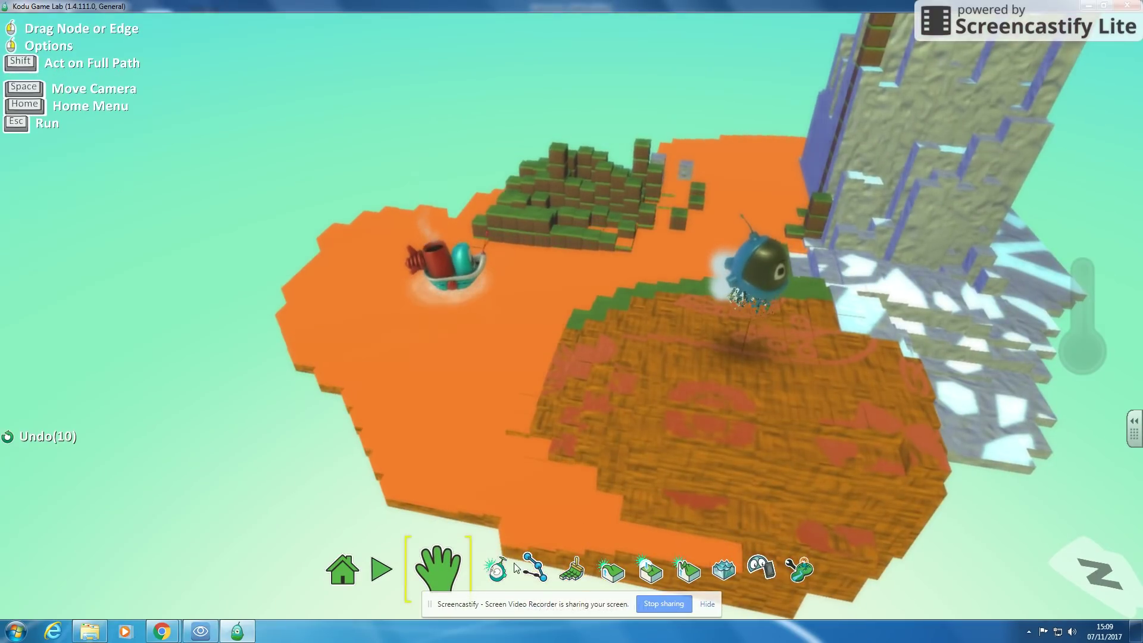
Step: Scroll through Kodu's settings list and close it without changes
{"action": "right_click", "coordinate": [758, 263]}
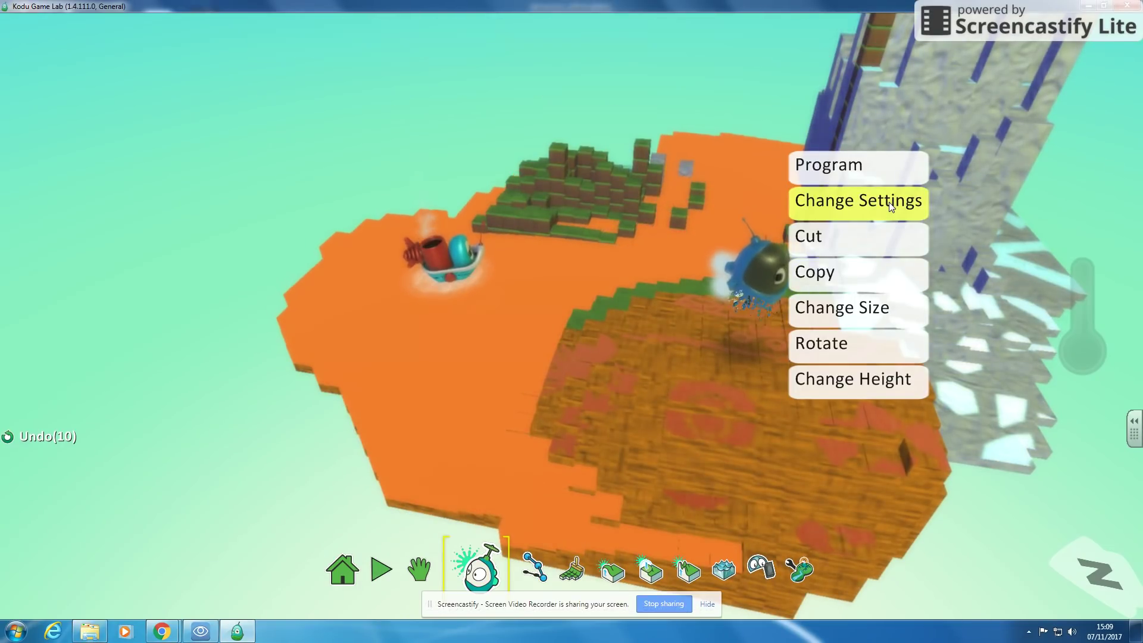
{"action": "left_click", "coordinate": [891, 206]}
{"action": "scroll", "coordinate": [712, 357], "scroll_direction": "down", "scroll_amount": 5}
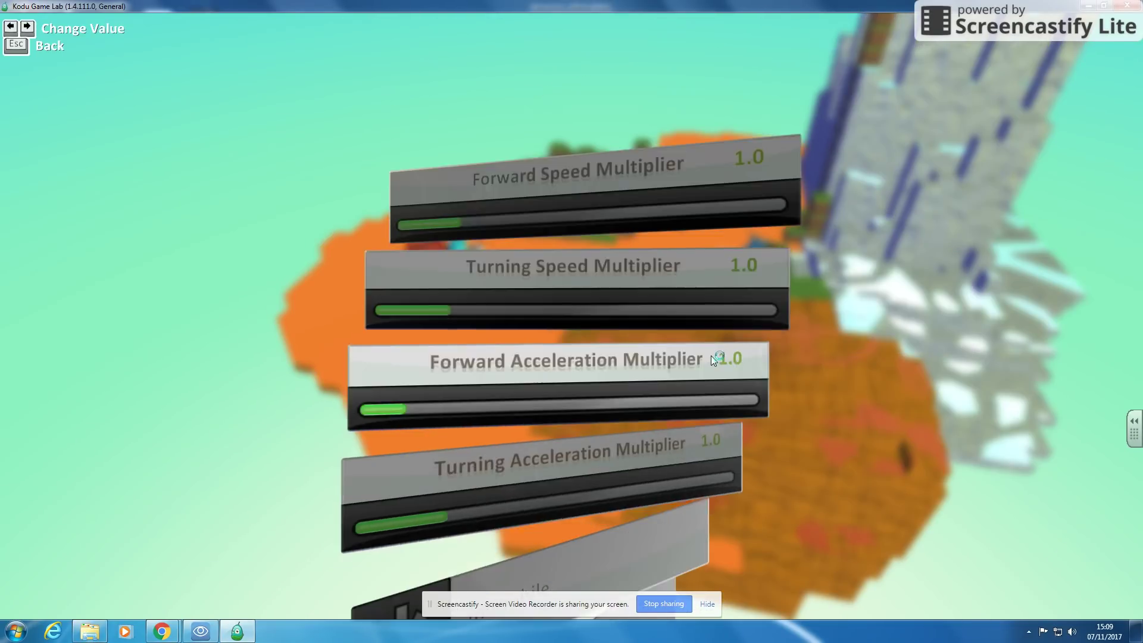
{"action": "scroll", "coordinate": [714, 352], "scroll_direction": "down", "scroll_amount": 7}
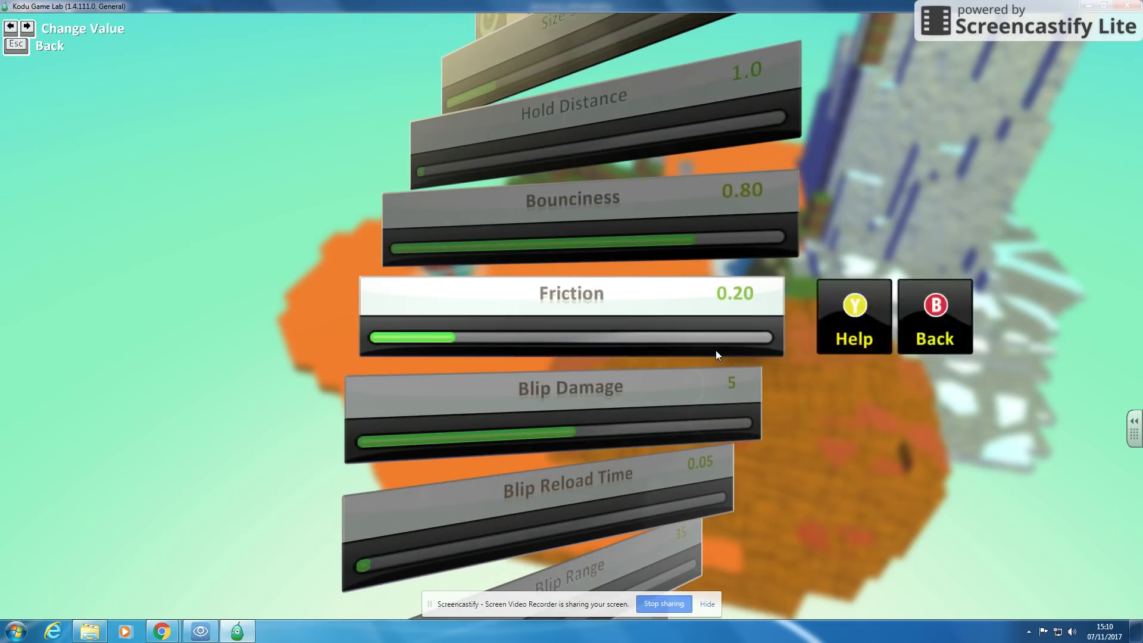
{"action": "scroll", "coordinate": [716, 350], "scroll_direction": "down", "scroll_amount": 3}
{"action": "key", "text": "Escape"}
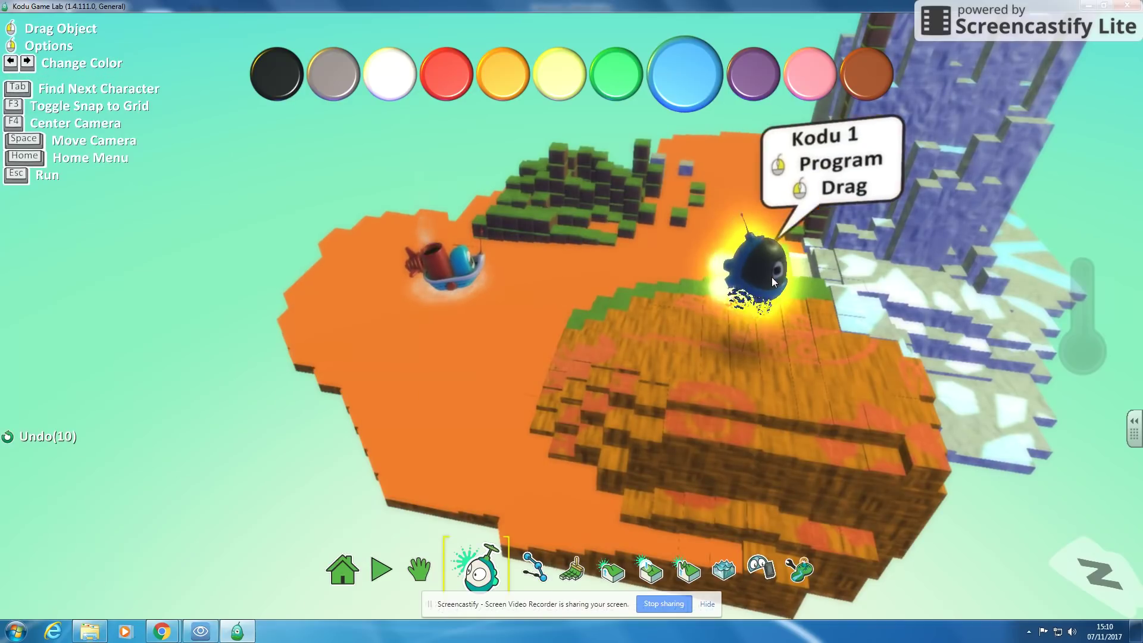
Step: Lower Kodu's height from 1.80 to 0.91
{"action": "right_click", "coordinate": [770, 279]}
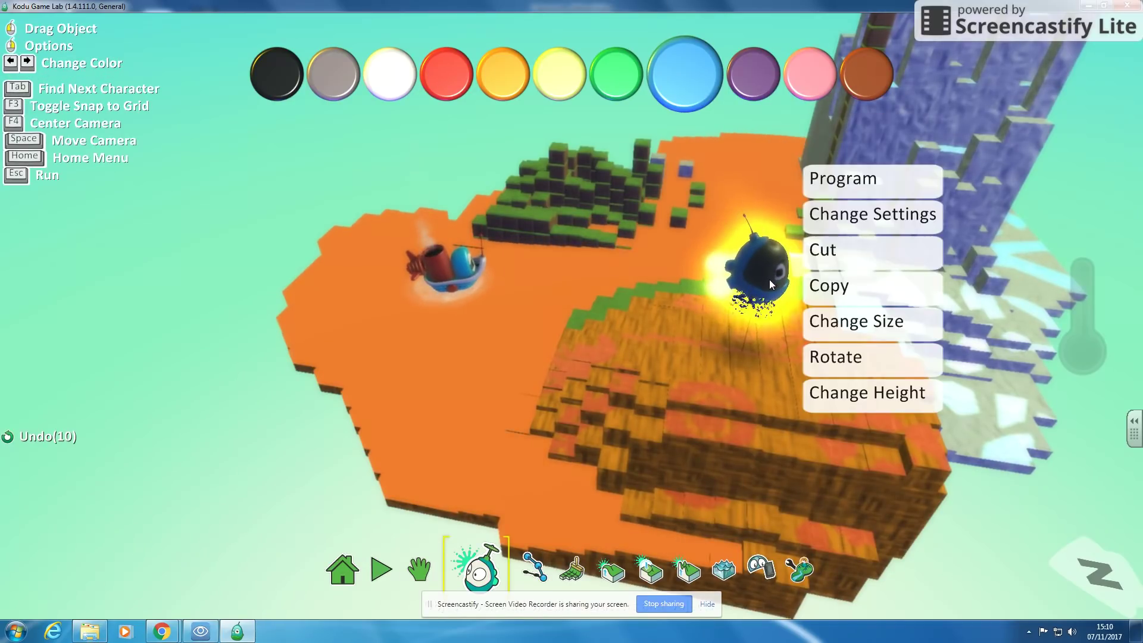
{"action": "left_click", "coordinate": [857, 393]}
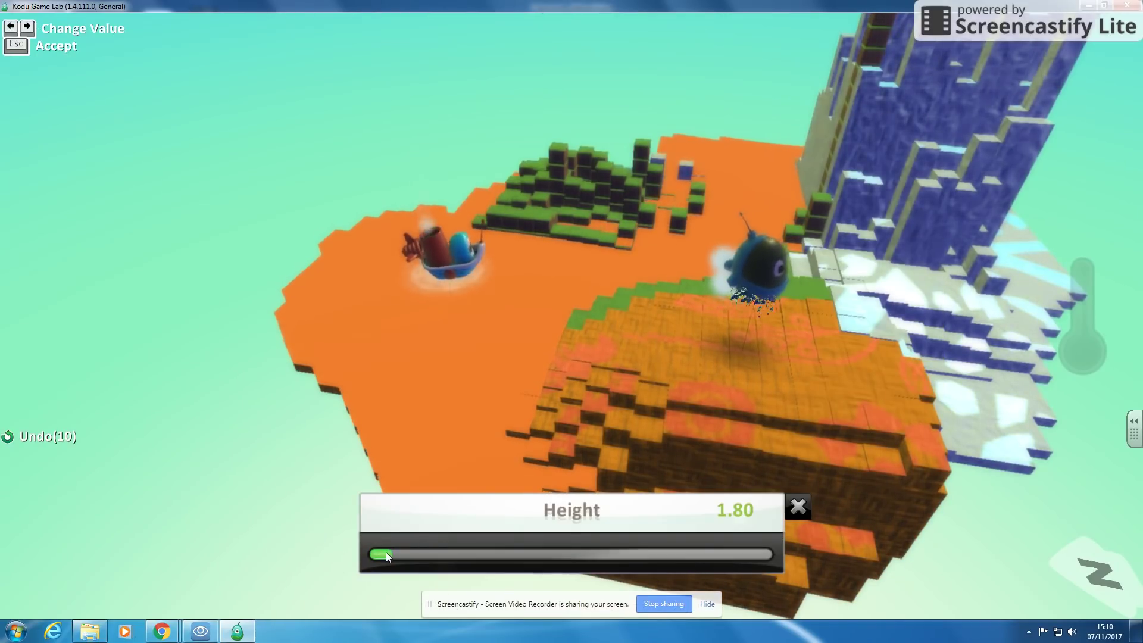
{"action": "left_click_drag", "start_coordinate": [386, 553], "coordinate": [379, 552]}
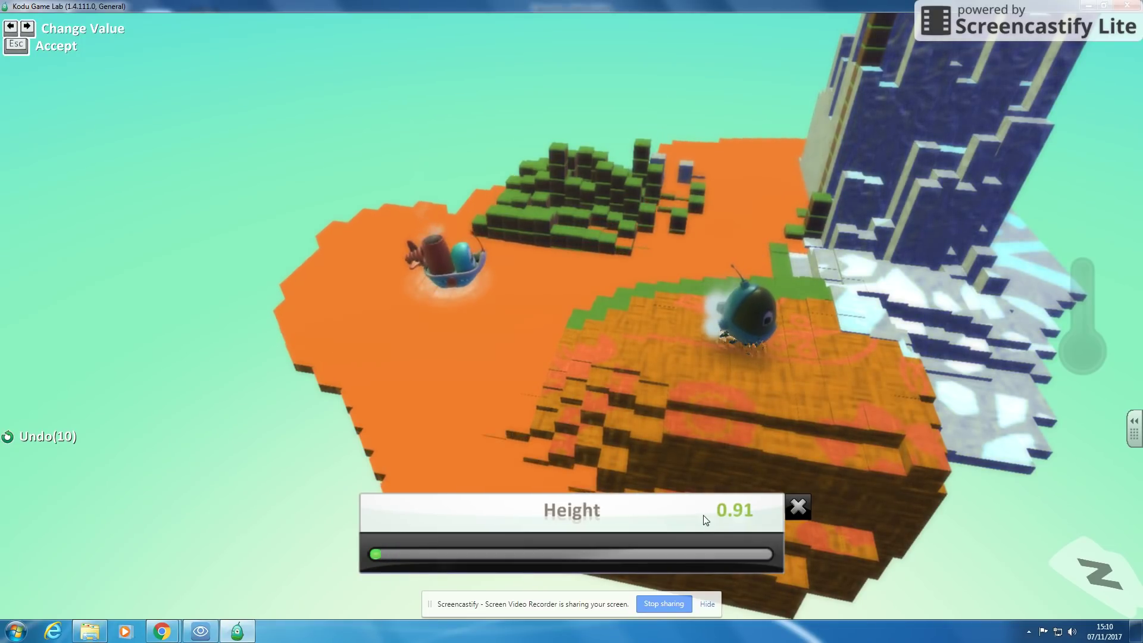
{"action": "left_click", "coordinate": [758, 511]}
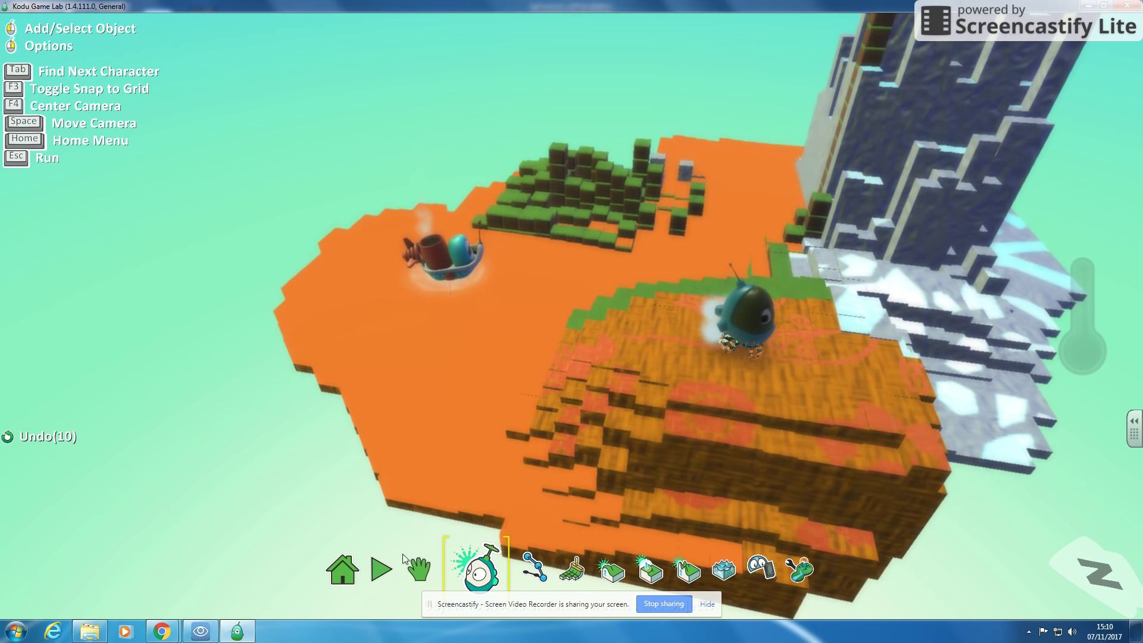
{"action": "left_click", "coordinate": [391, 564]}
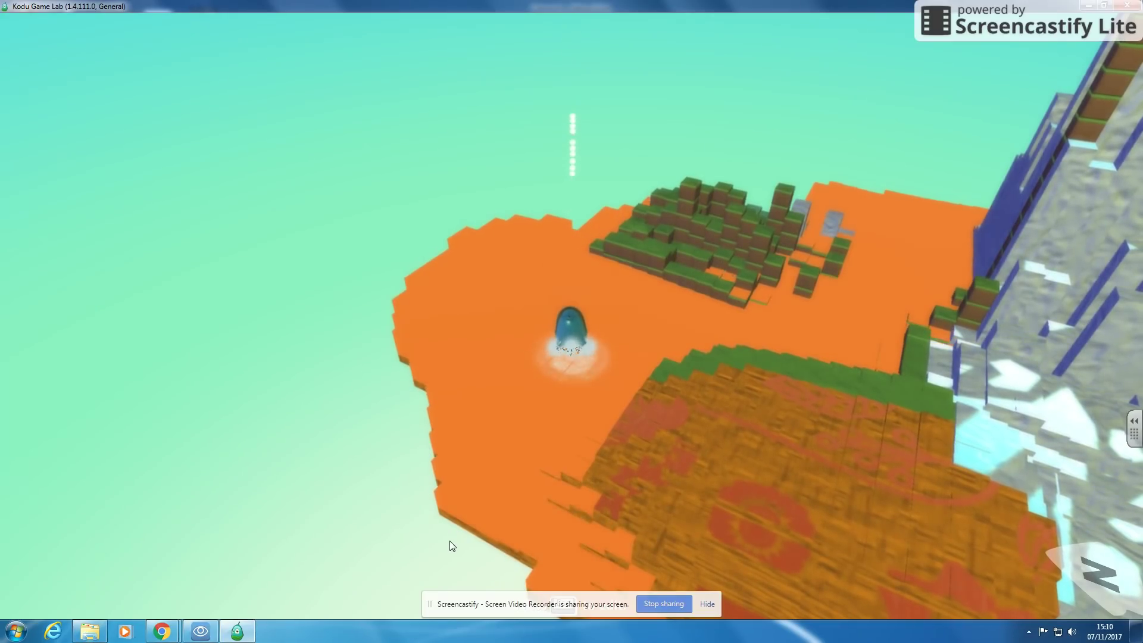
{"action": "key", "text": "Escape"}
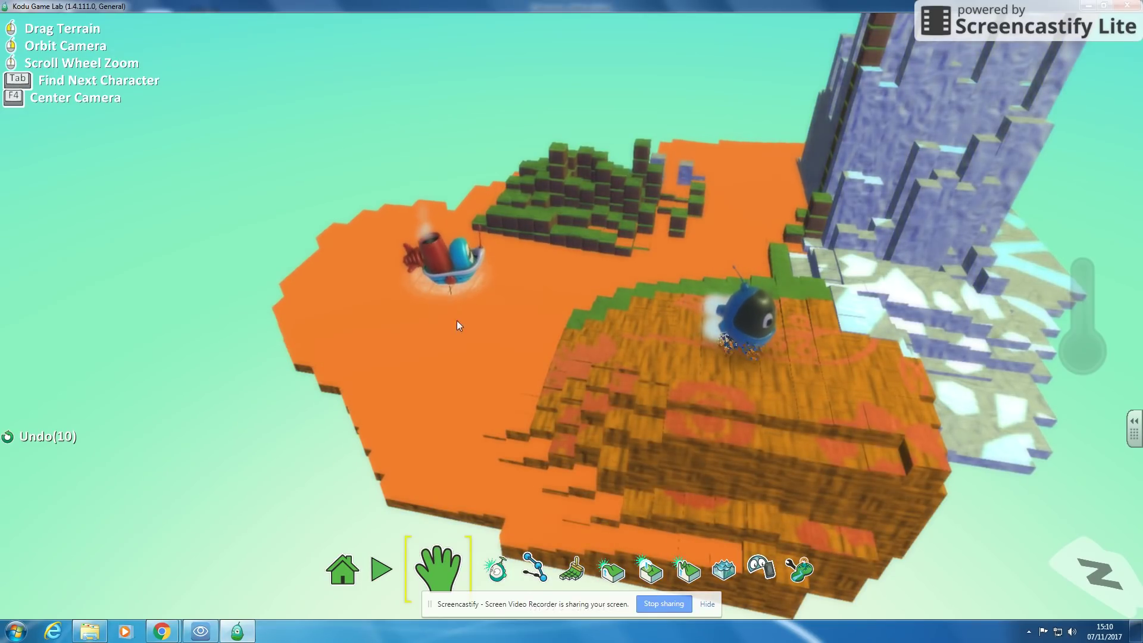
Step: Place the first path node on the ground and make it blue
{"action": "left_click", "coordinate": [522, 563]}
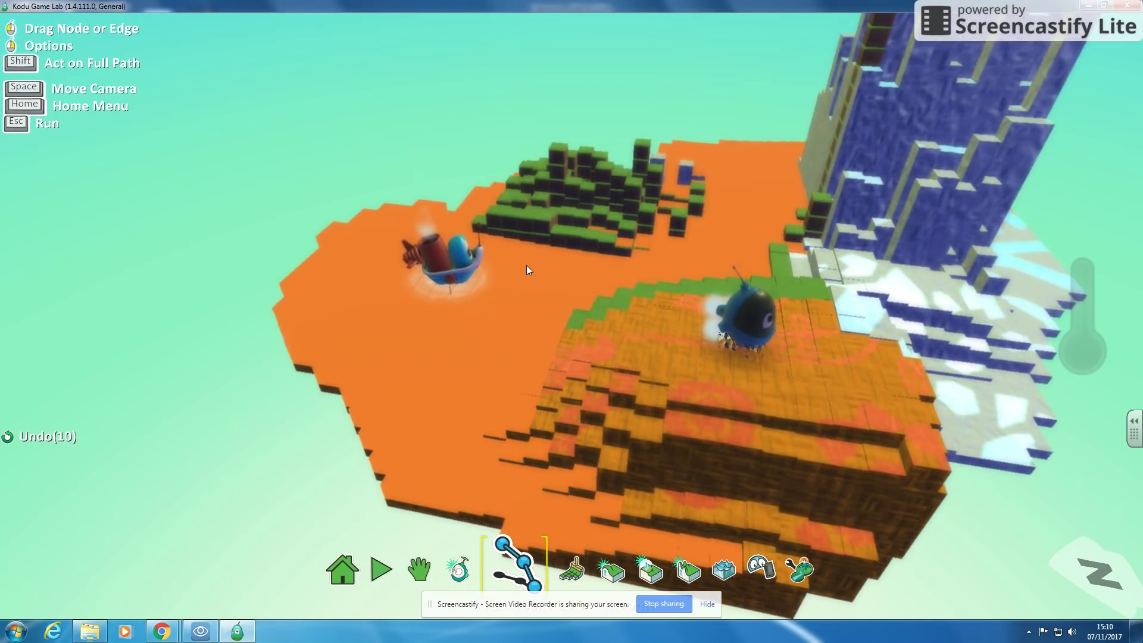
{"action": "left_click", "coordinate": [375, 354]}
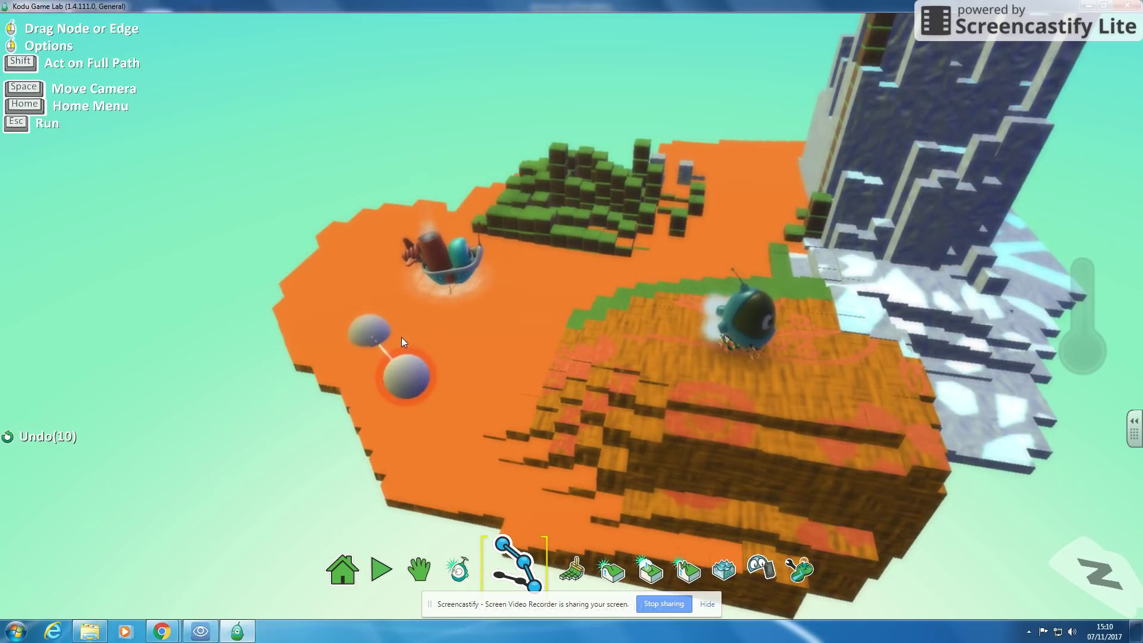
{"action": "left_click_drag", "start_coordinate": [367, 328], "coordinate": [359, 326]}
{"action": "key", "text": "Right"}
{"action": "key", "text": "Right"}
{"action": "key", "text": "Right"}
{"action": "key", "text": "Right"}
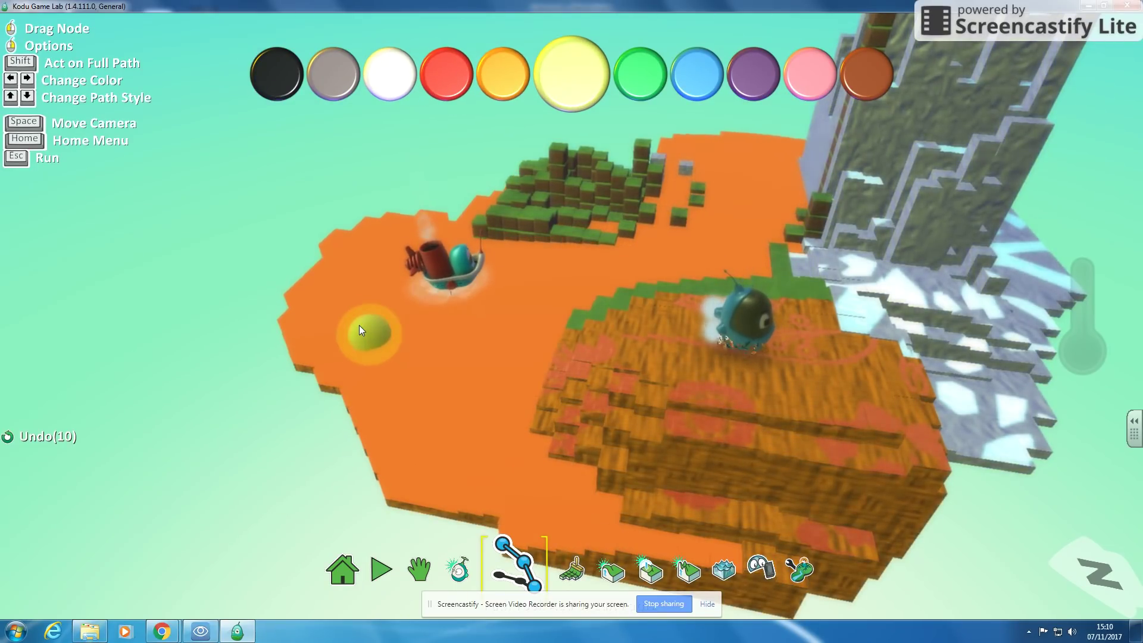
{"action": "key", "text": "Right"}
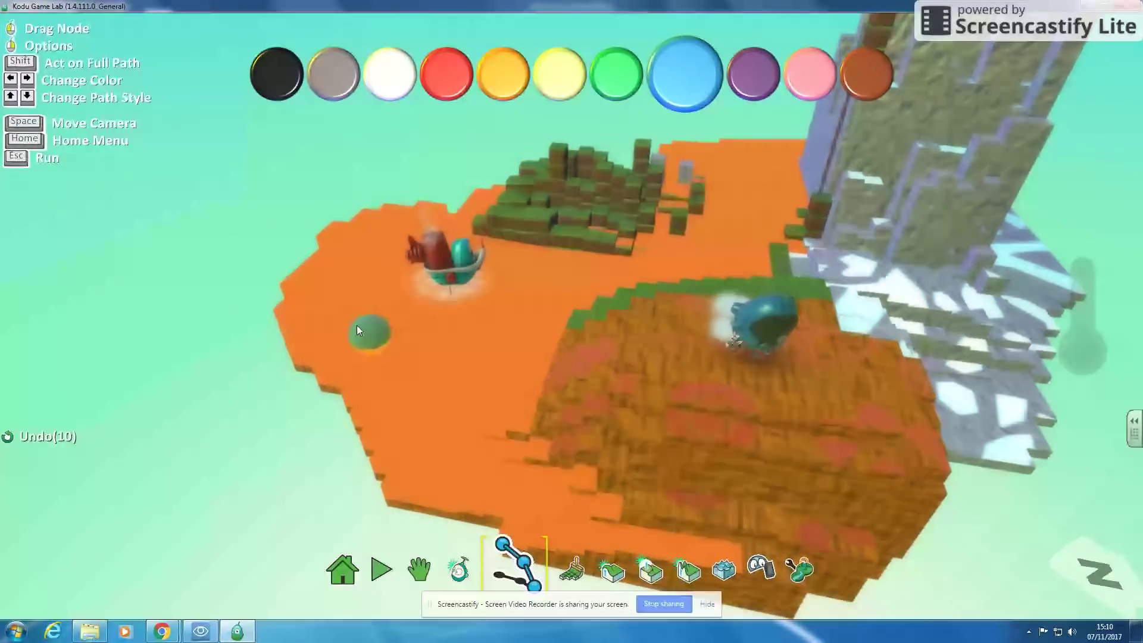
Step: Extend the blue path with nine nodes looping around the ship, then test-play the world
{"action": "left_click", "coordinate": [373, 333]}
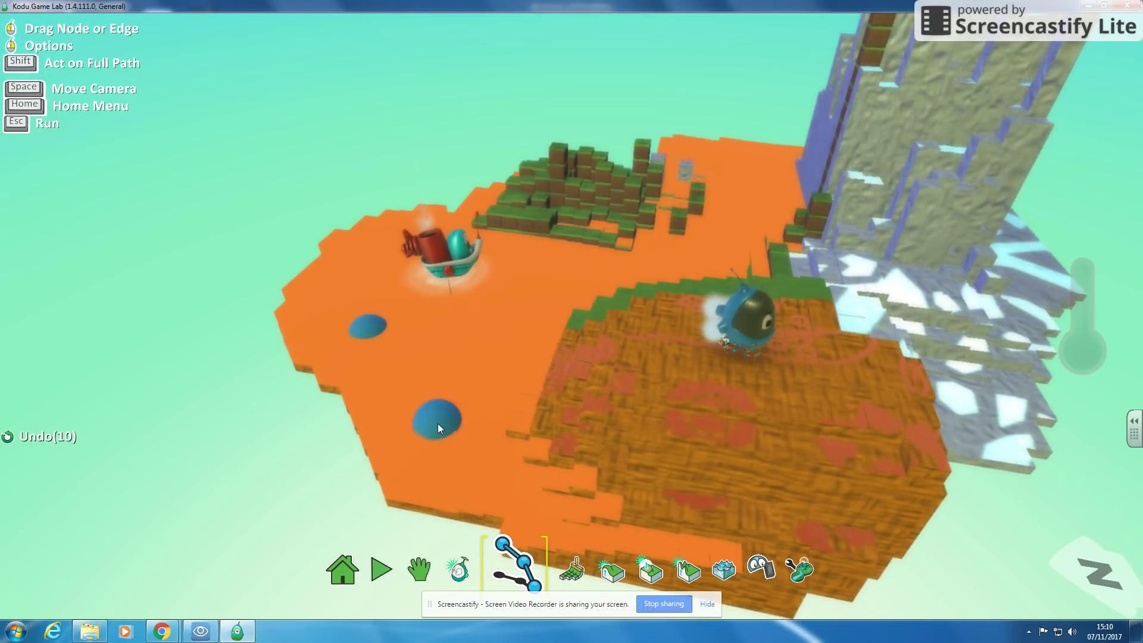
{"action": "left_click", "coordinate": [438, 422]}
{"action": "left_click", "coordinate": [515, 329]}
{"action": "left_click", "coordinate": [677, 253]}
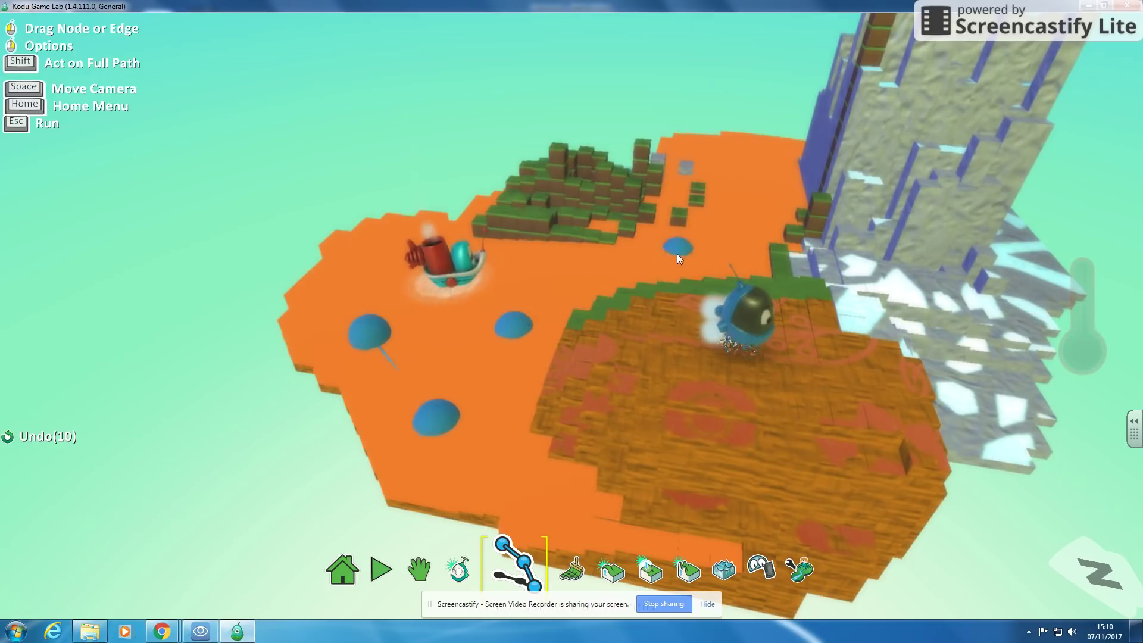
{"action": "left_click", "coordinate": [775, 207]}
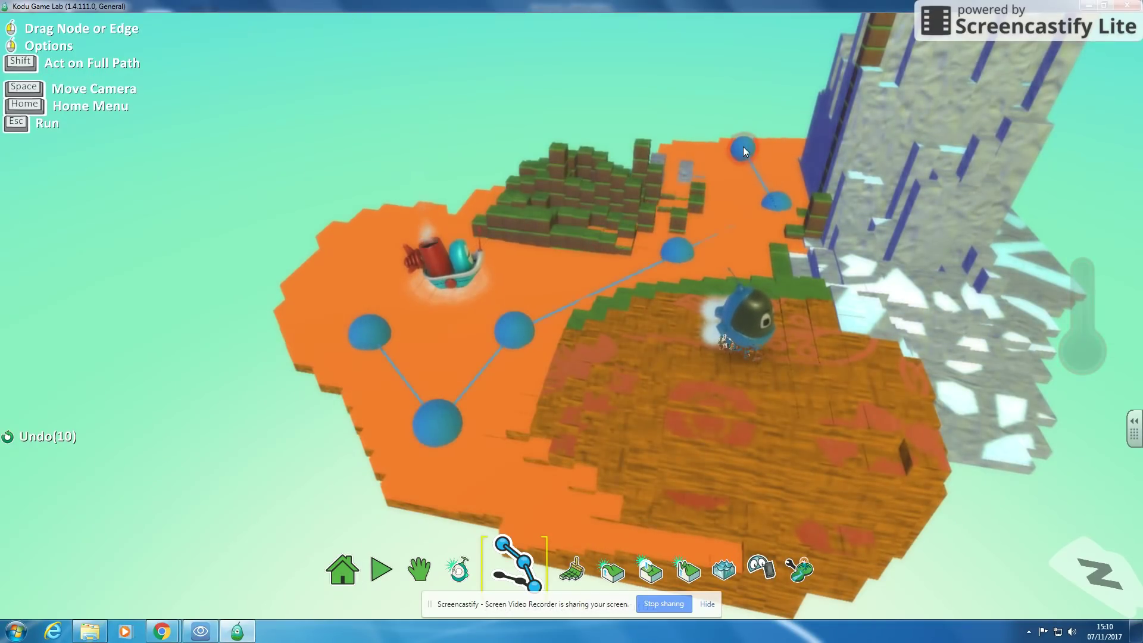
{"action": "left_click", "coordinate": [744, 146]}
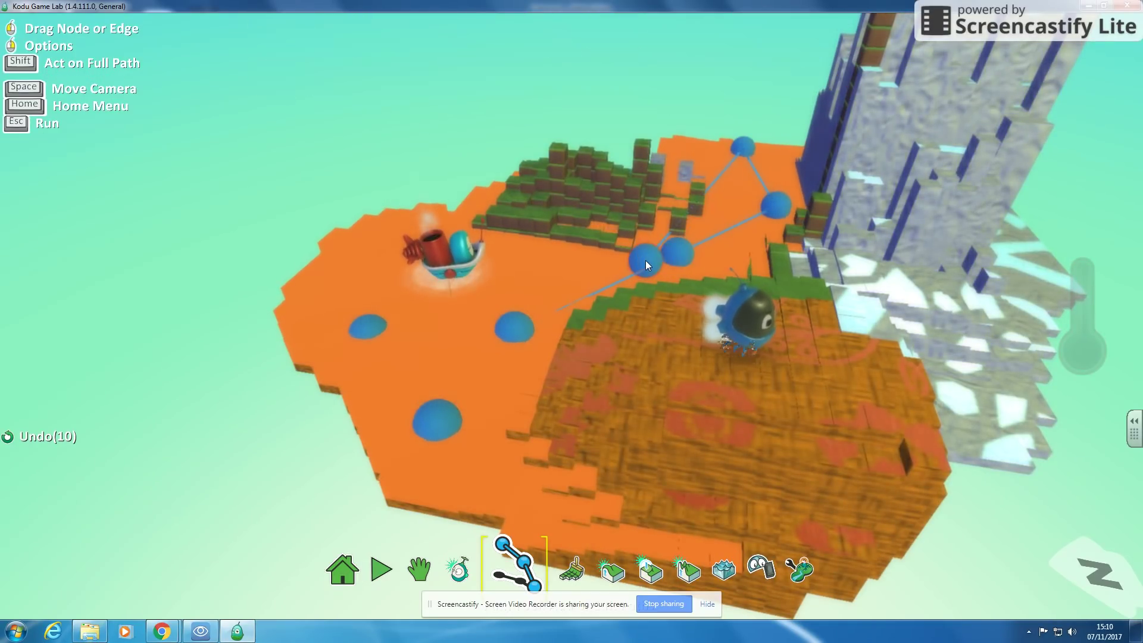
{"action": "left_click", "coordinate": [644, 261]}
{"action": "left_click", "coordinate": [552, 267]}
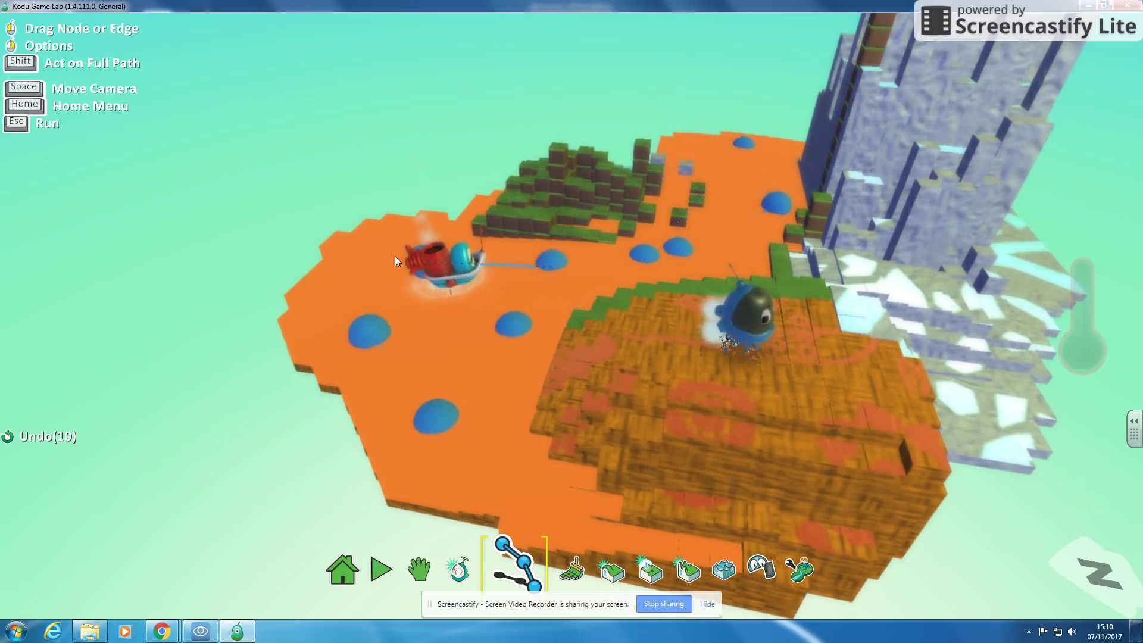
{"action": "left_click", "coordinate": [370, 256]}
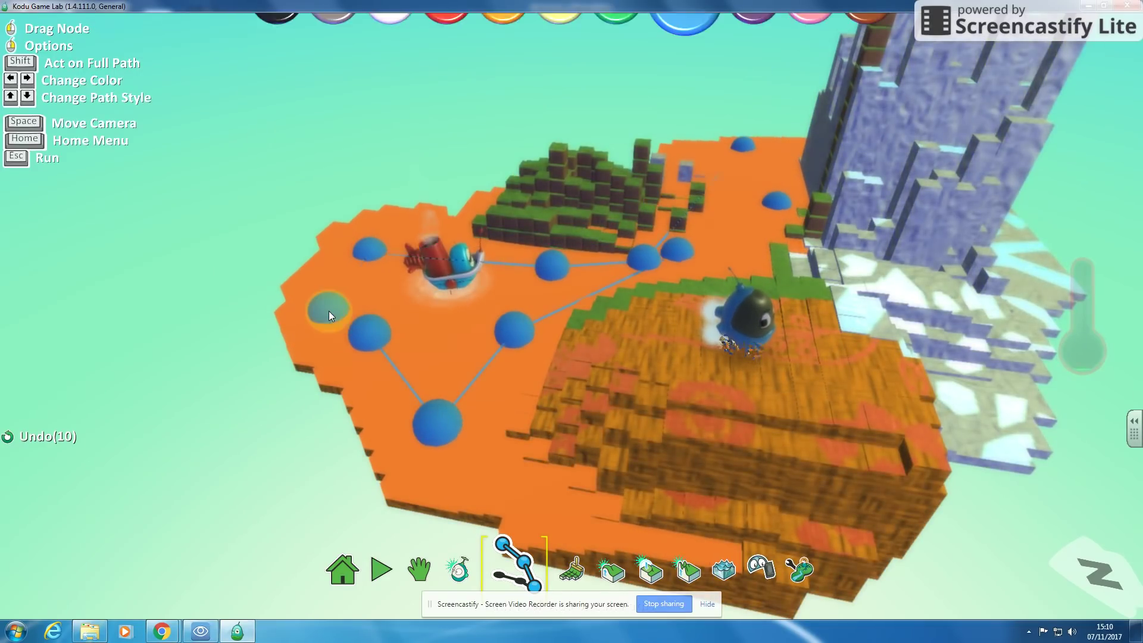
{"action": "left_click_drag", "start_coordinate": [373, 401], "coordinate": [376, 456]}
{"action": "key", "text": "Delete"}
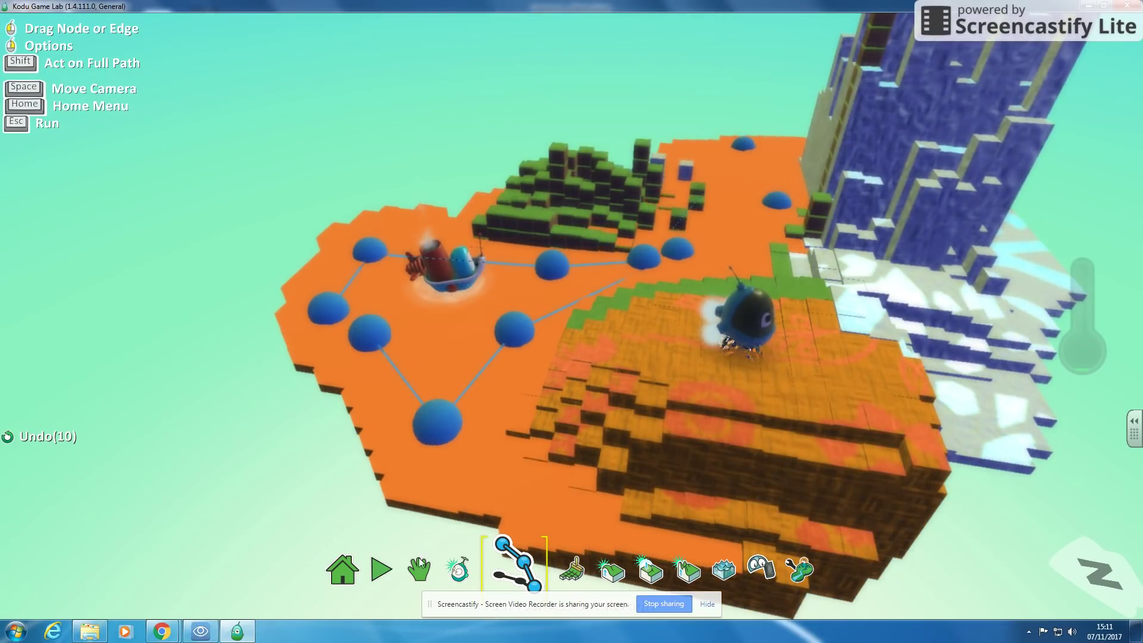
{"action": "left_click", "coordinate": [384, 565]}
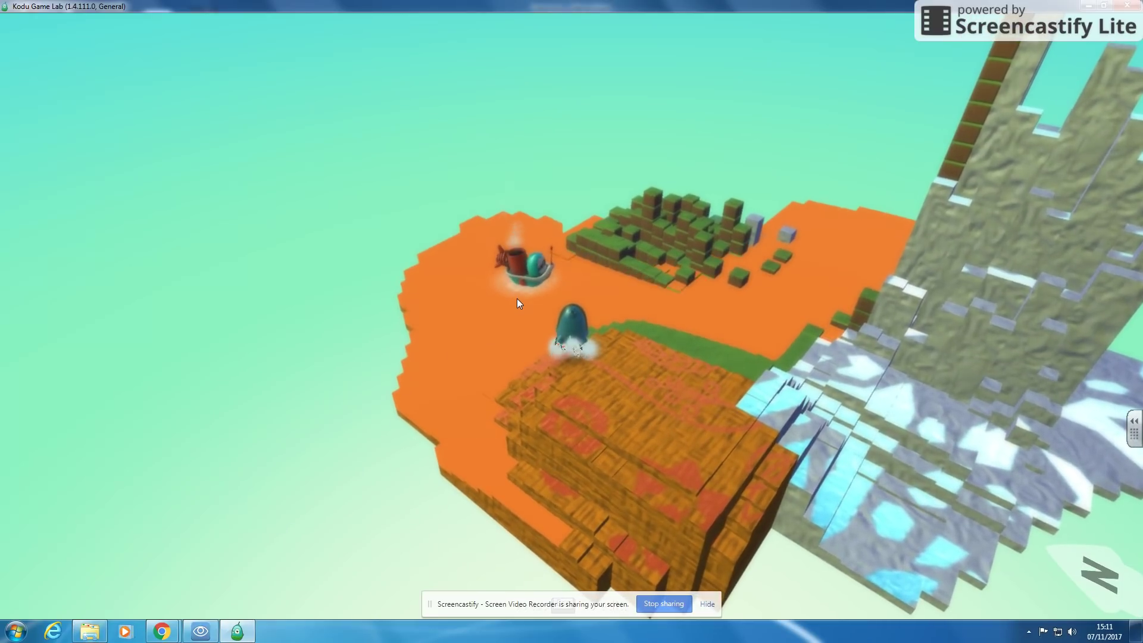
{"action": "key", "text": "Escape"}
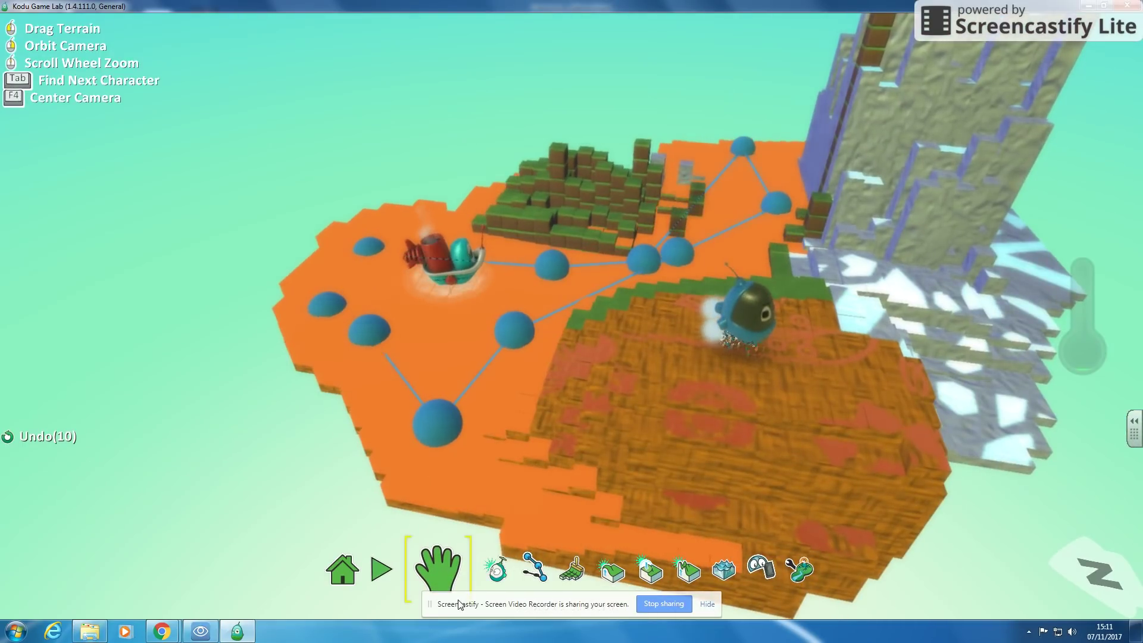
Step: Give the ship's first rule the action DO move on path blue path
{"action": "left_click", "coordinate": [500, 569]}
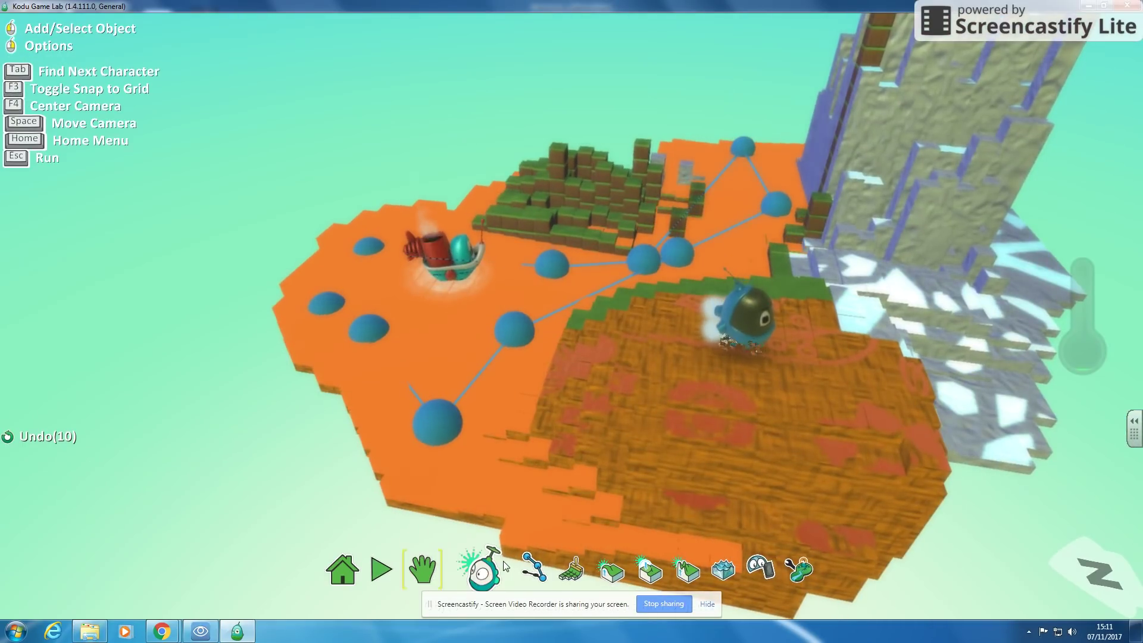
{"action": "right_click", "coordinate": [453, 259]}
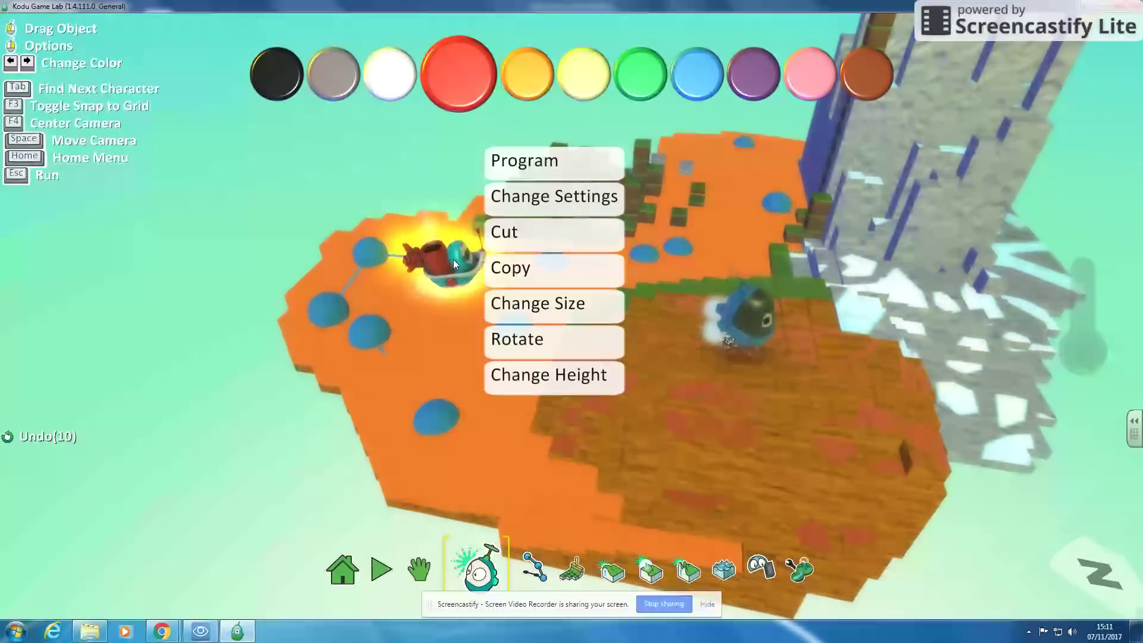
{"action": "left_click", "coordinate": [549, 154]}
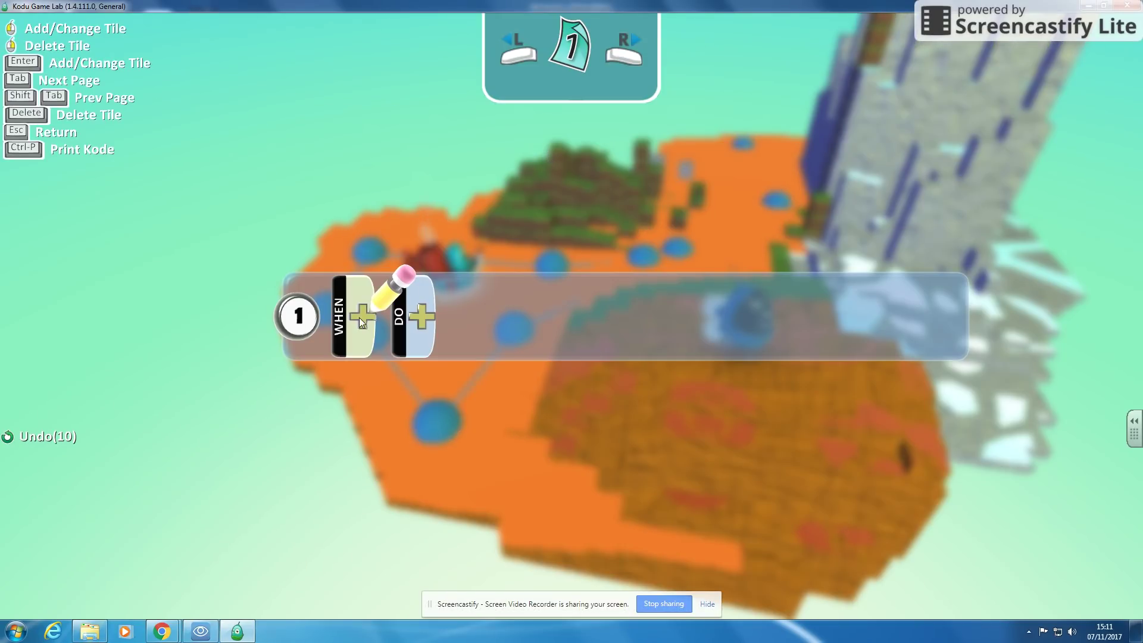
{"action": "left_click", "coordinate": [422, 316]}
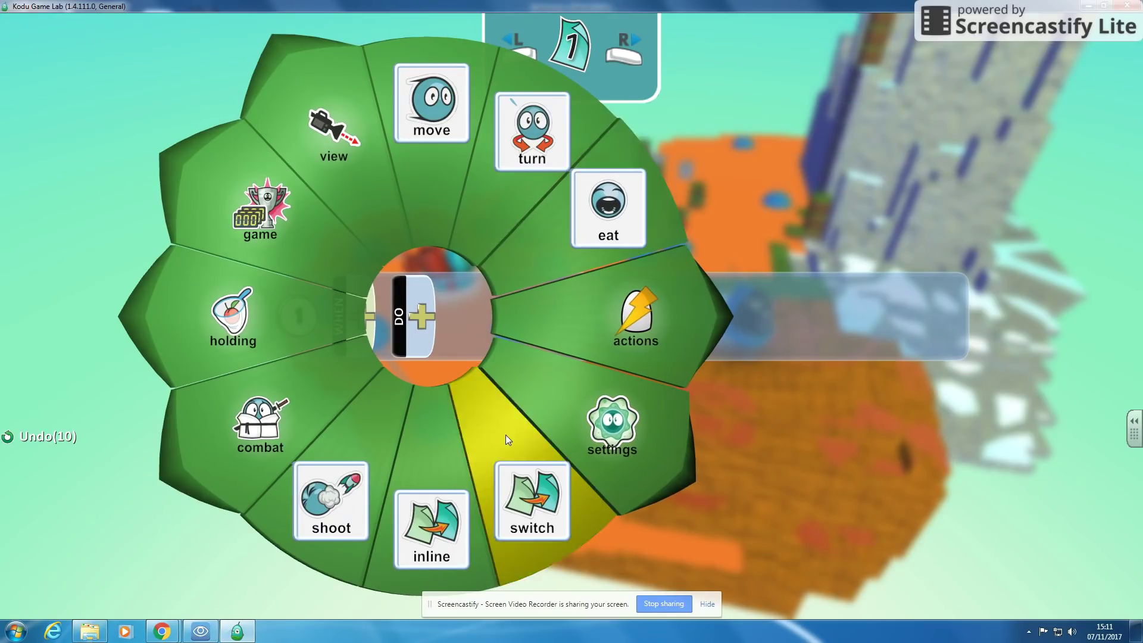
{"action": "left_click", "coordinate": [434, 125]}
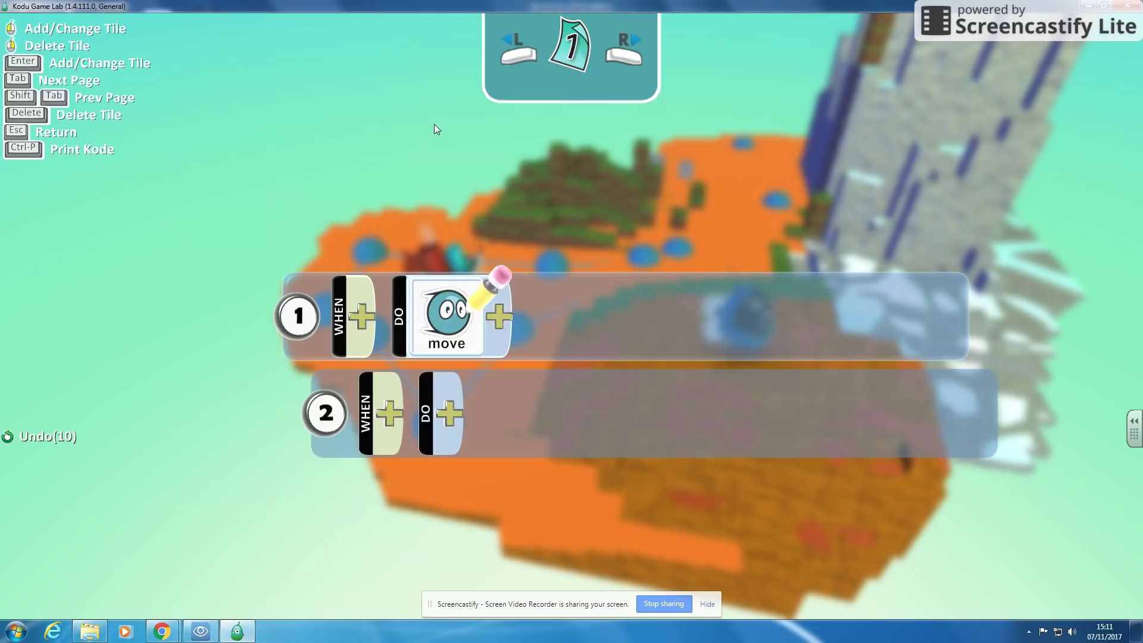
{"action": "left_click", "coordinate": [502, 314]}
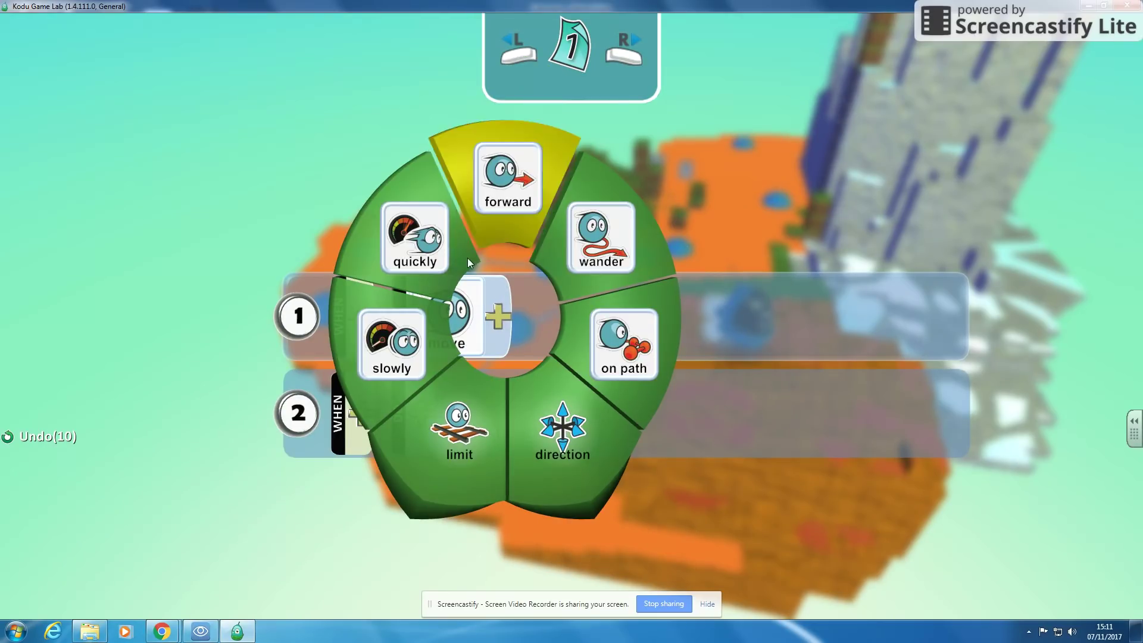
{"action": "left_click", "coordinate": [636, 357]}
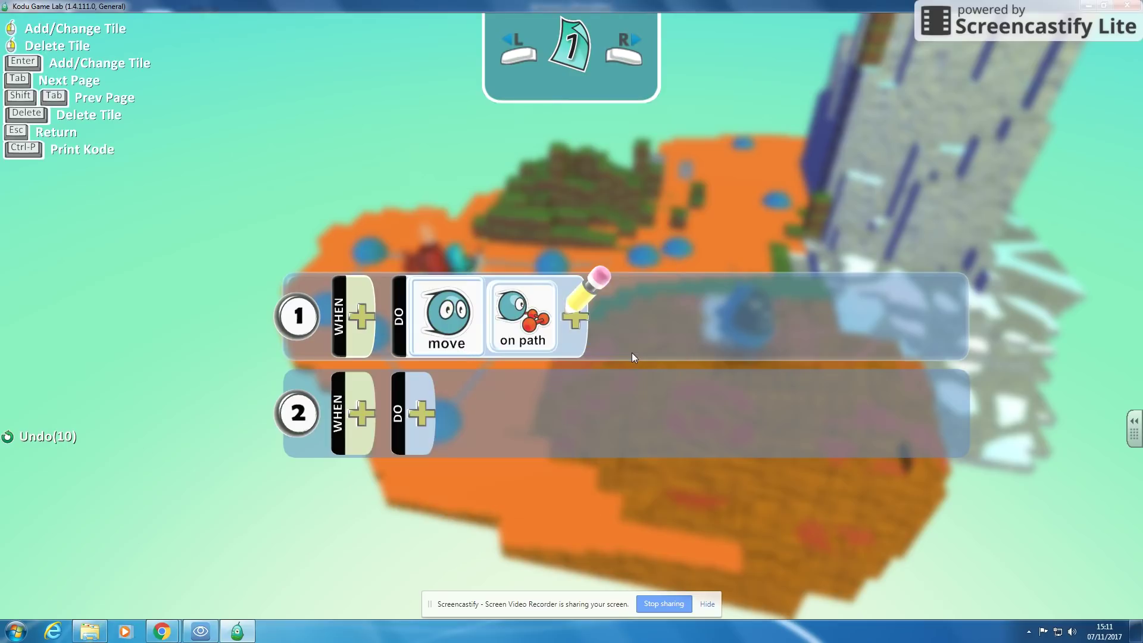
{"action": "left_click", "coordinate": [583, 318]}
{"action": "left_click", "coordinate": [595, 446]}
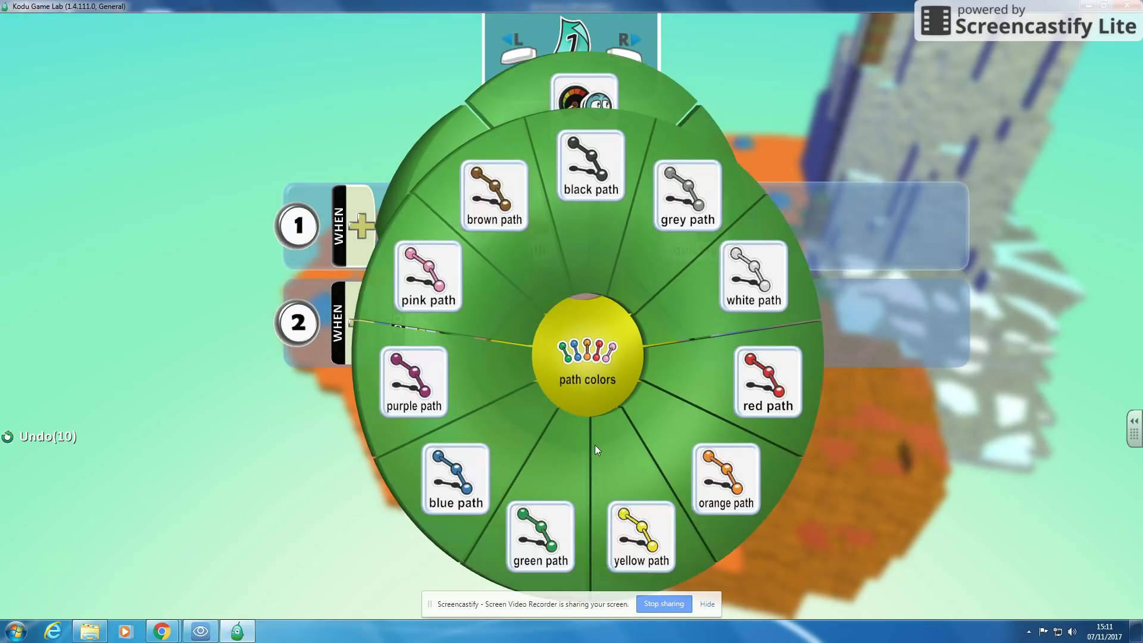
{"action": "left_click", "coordinate": [471, 478]}
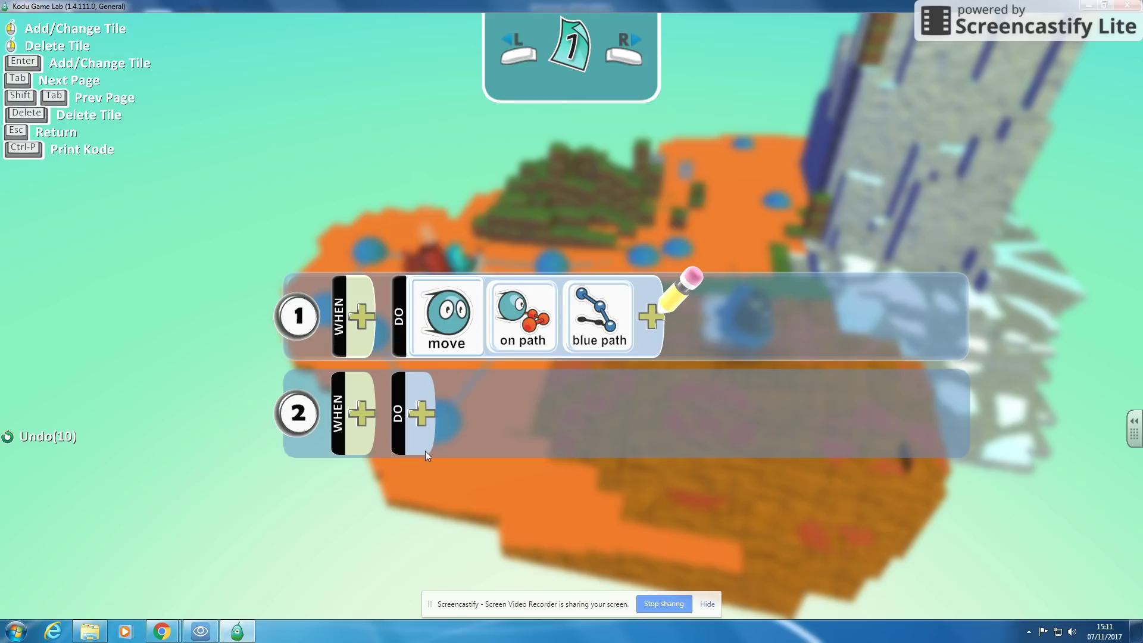
{"action": "key", "text": "Escape"}
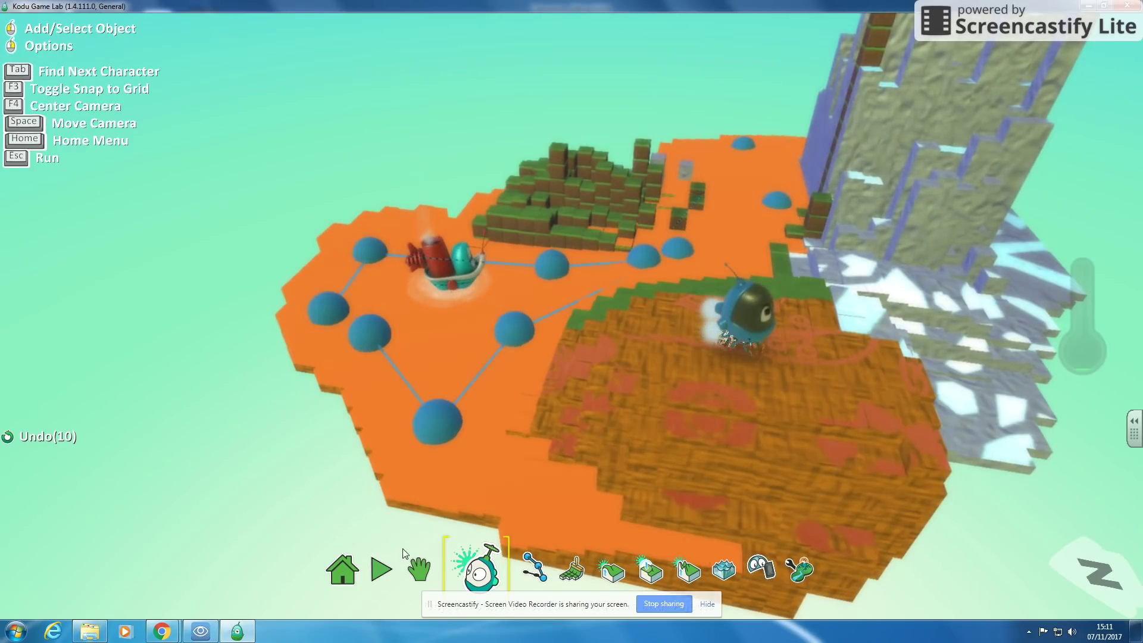
{"action": "left_click", "coordinate": [382, 570]}
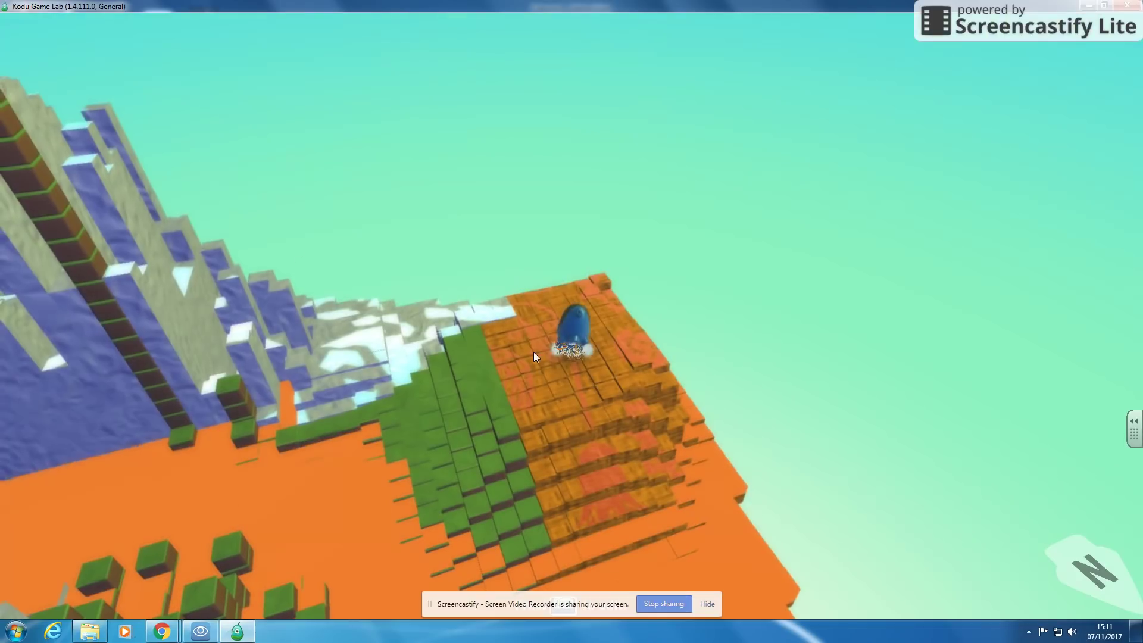
{"action": "key", "text": "Left"}
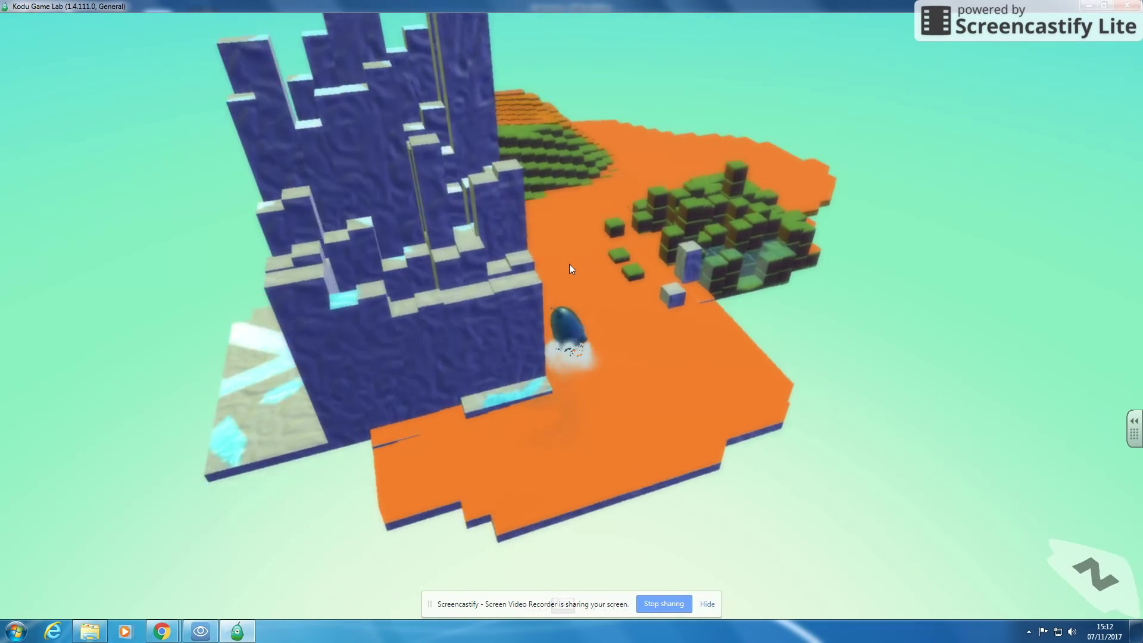
{"action": "key", "text": "Escape"}
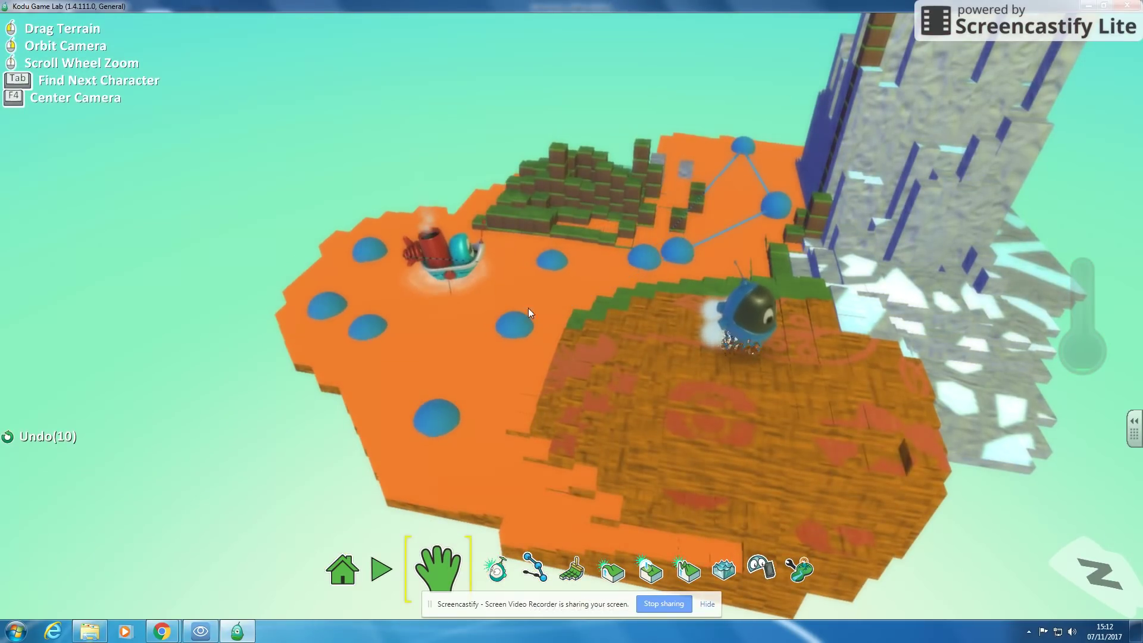
Step: Add a second rule to the ship's program with the DO shoot tile
{"action": "left_click", "coordinate": [504, 560]}
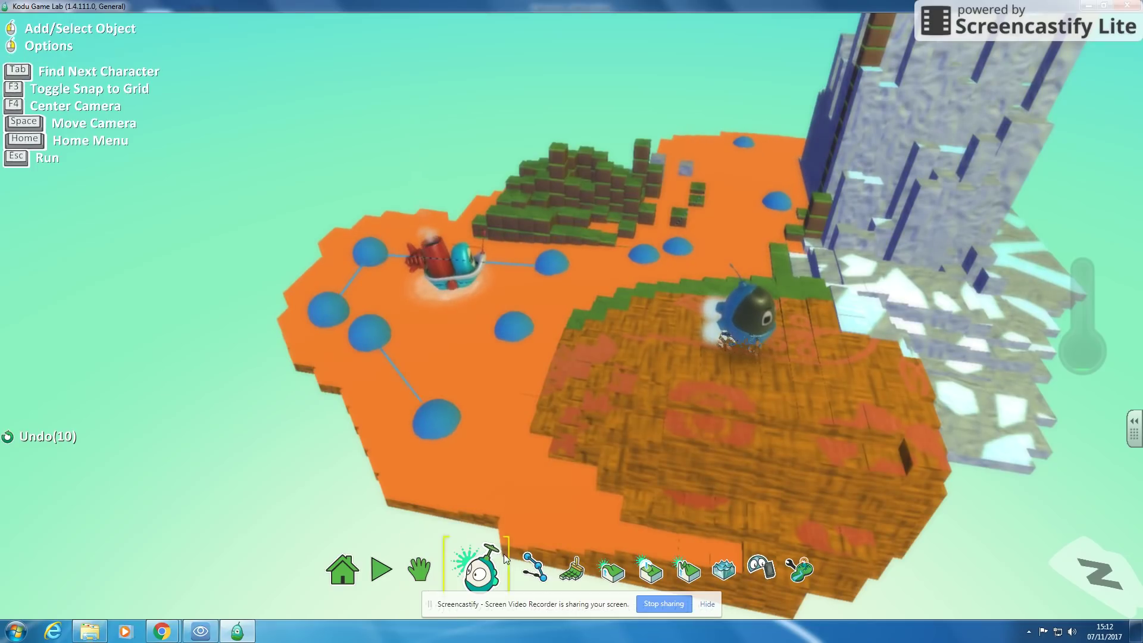
{"action": "right_click", "coordinate": [453, 272]}
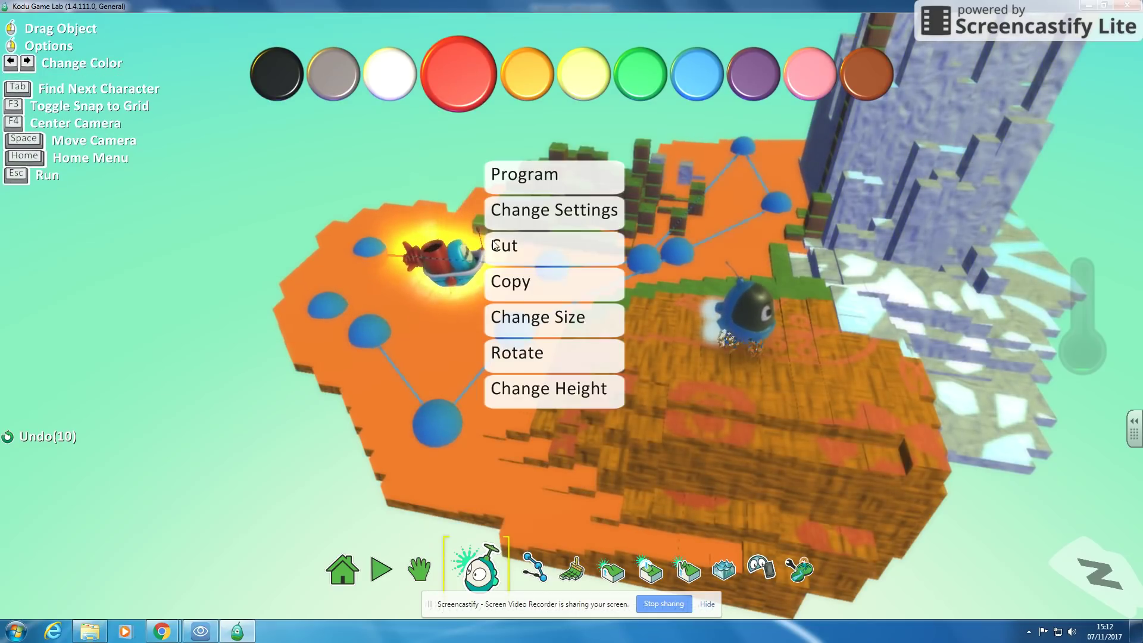
{"action": "left_click", "coordinate": [544, 189]}
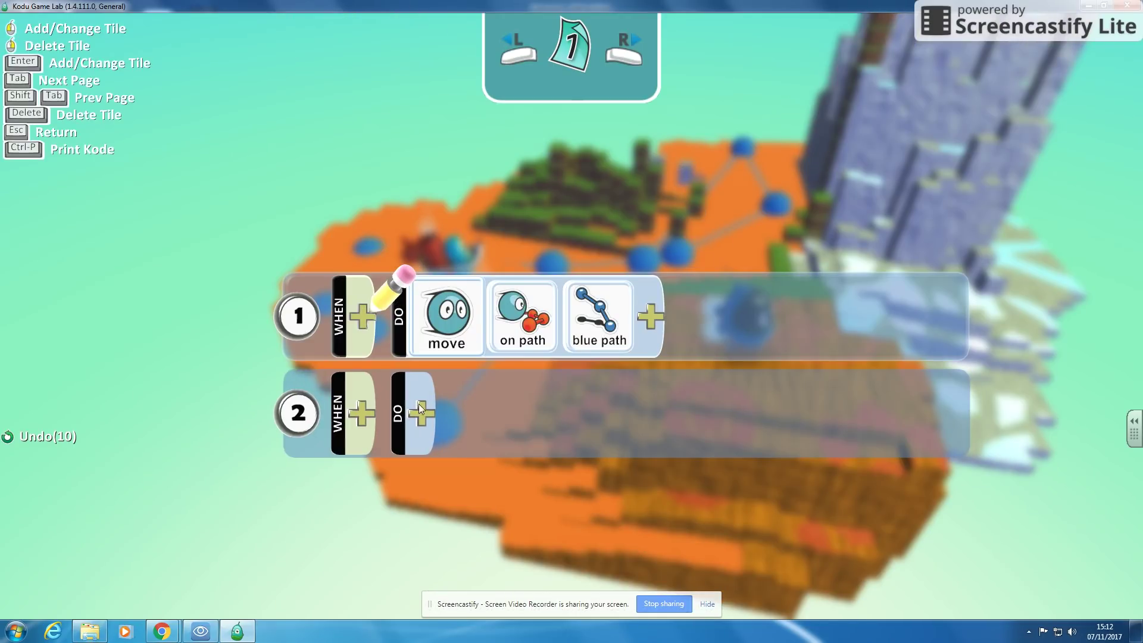
{"action": "left_click", "coordinate": [420, 319]}
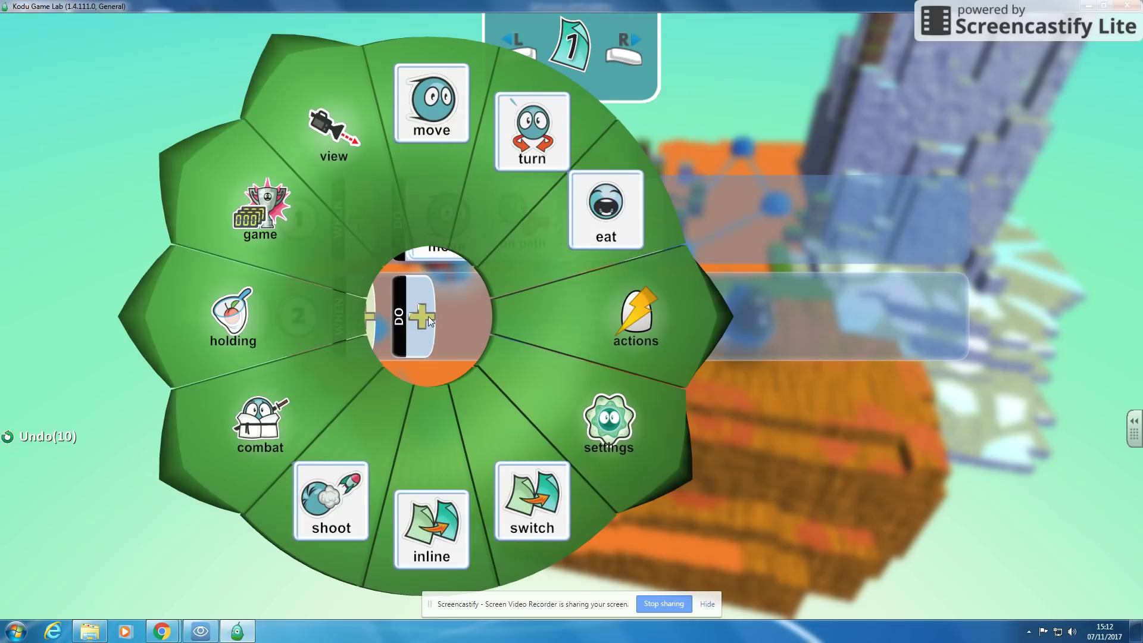
{"action": "left_click", "coordinate": [357, 480]}
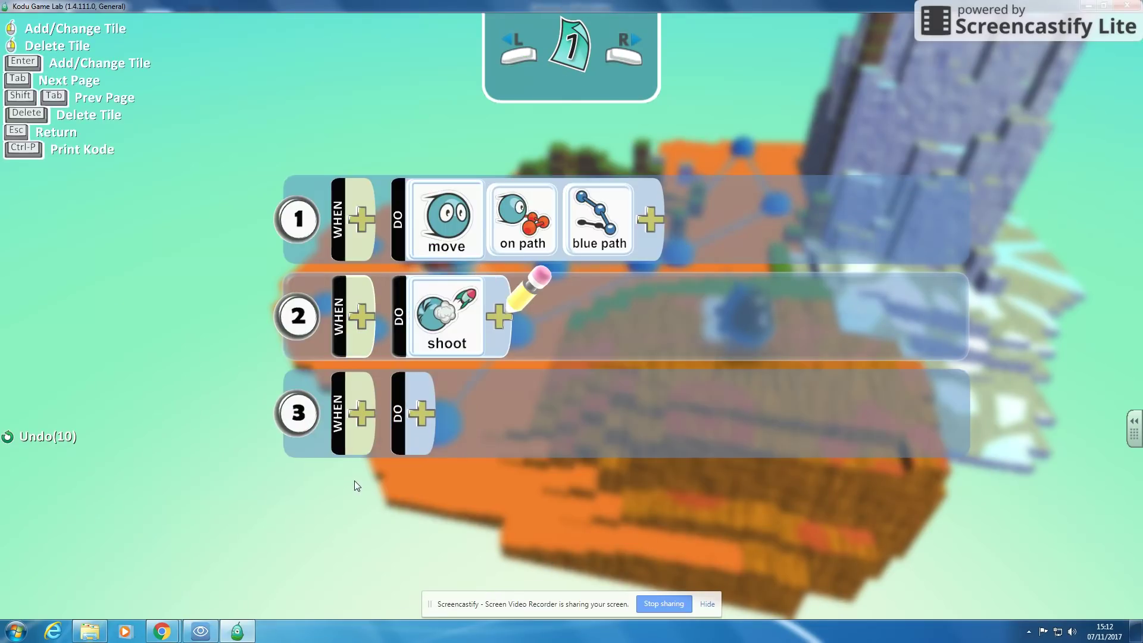
{"action": "key", "text": "Escape"}
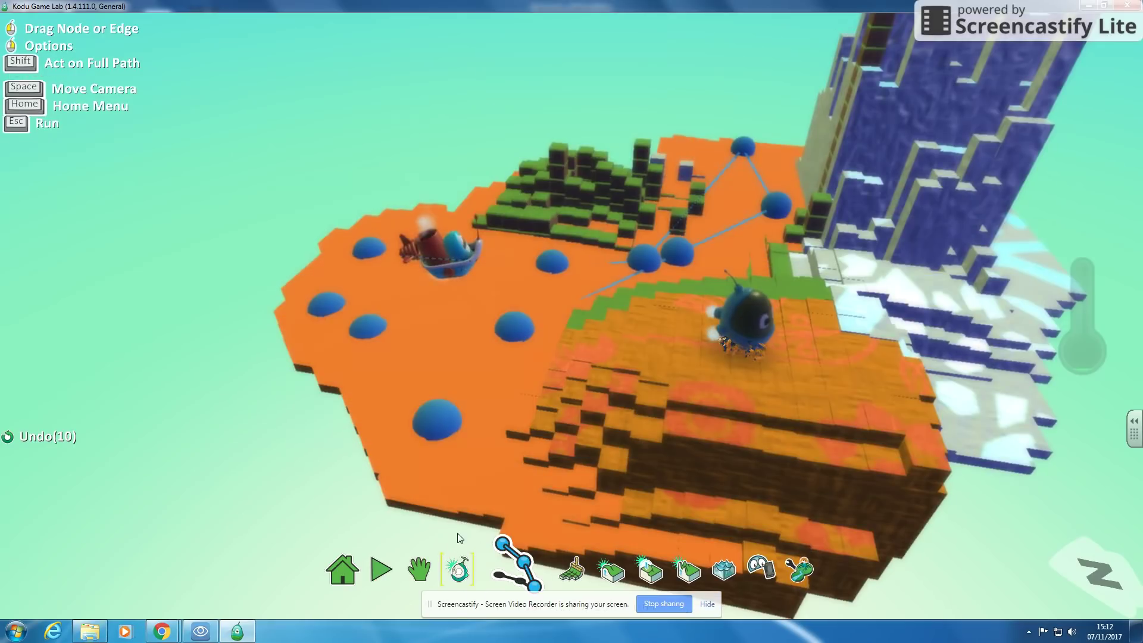
{"action": "left_click", "coordinate": [383, 570]}
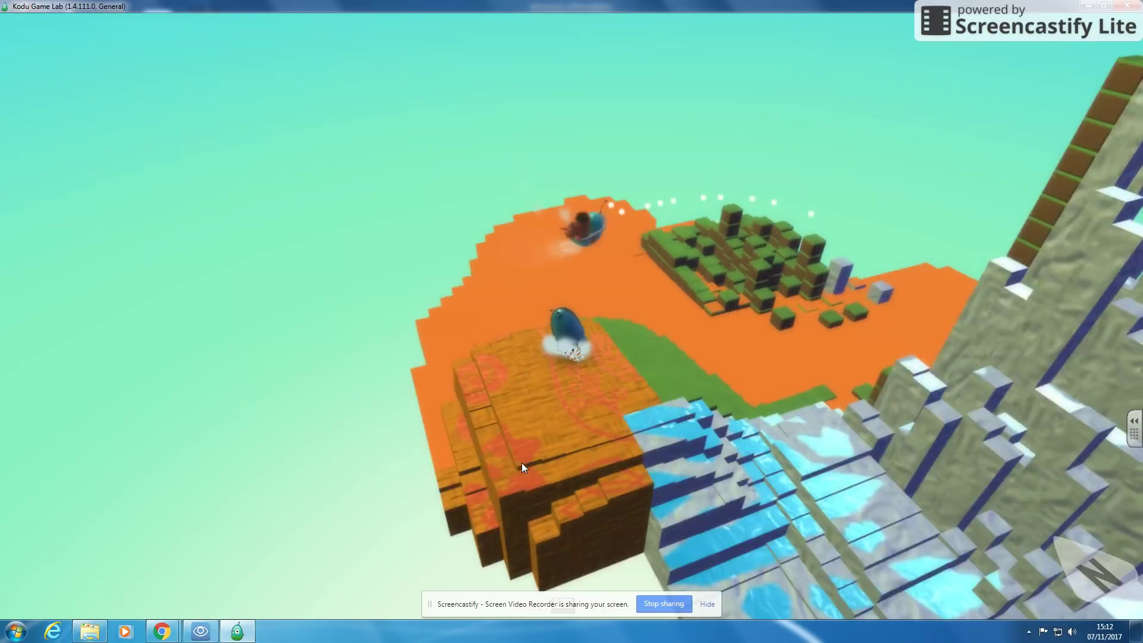
Step: Add the condition WHEN timer 1 second to the ship's shoot rule
{"action": "key", "text": "Escape"}
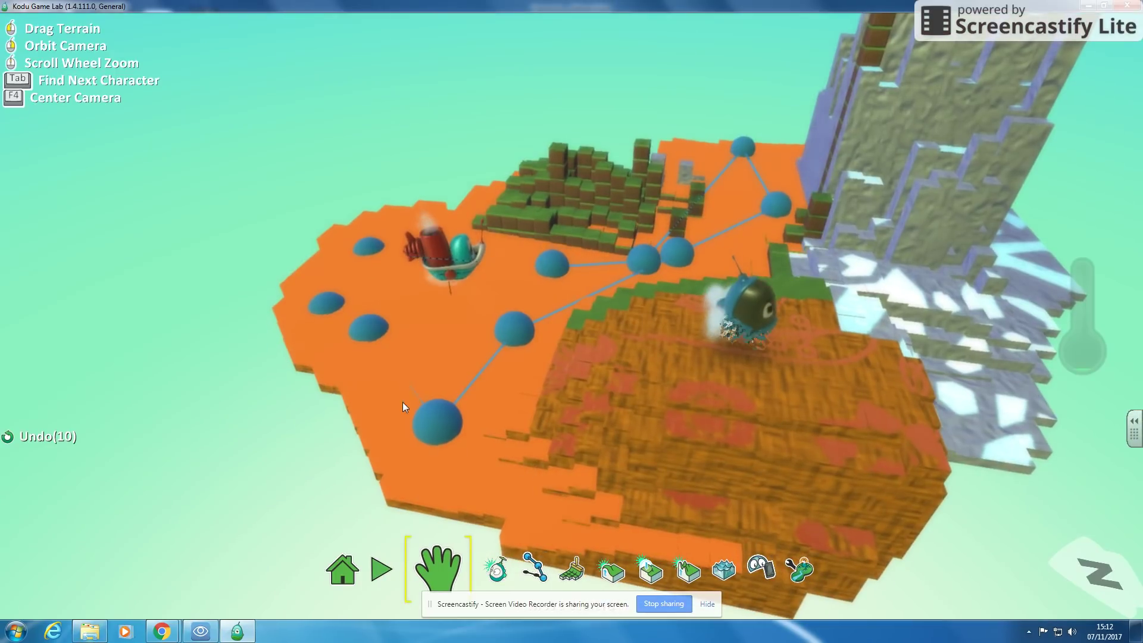
{"action": "right_click", "coordinate": [448, 257]}
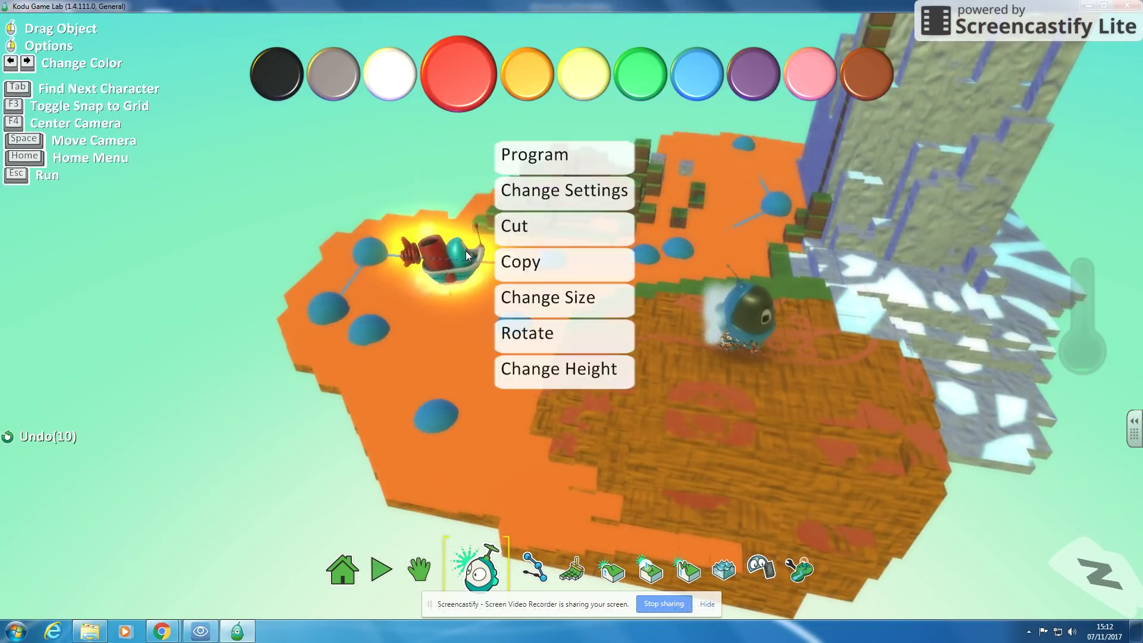
{"action": "left_click", "coordinate": [615, 173]}
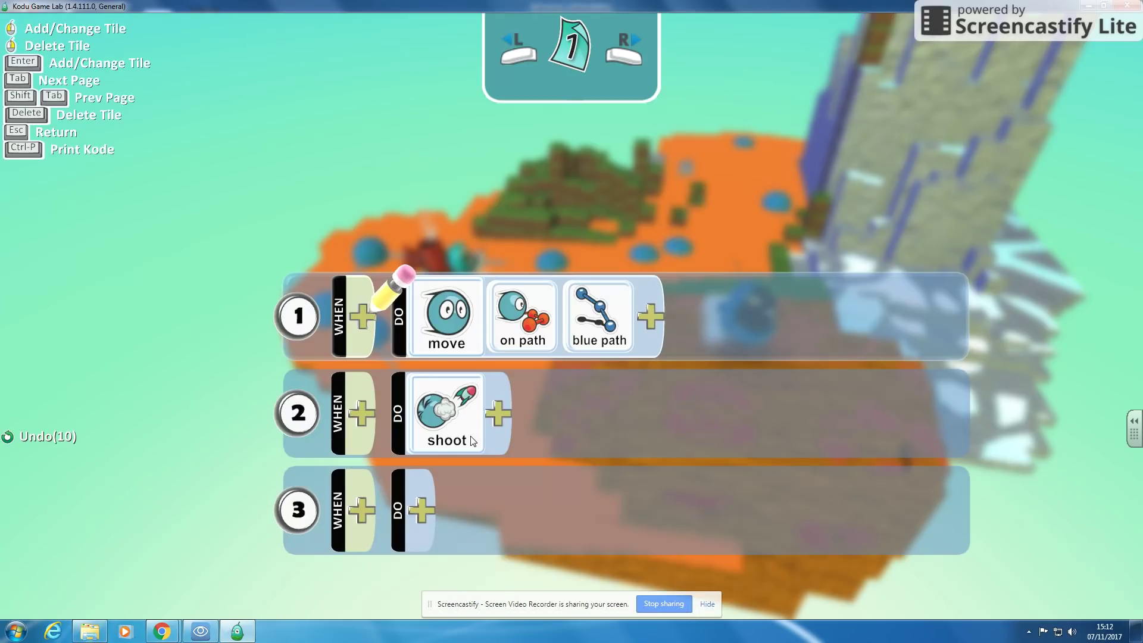
{"action": "scroll", "coordinate": [509, 410], "scroll_direction": "down", "scroll_amount": 1}
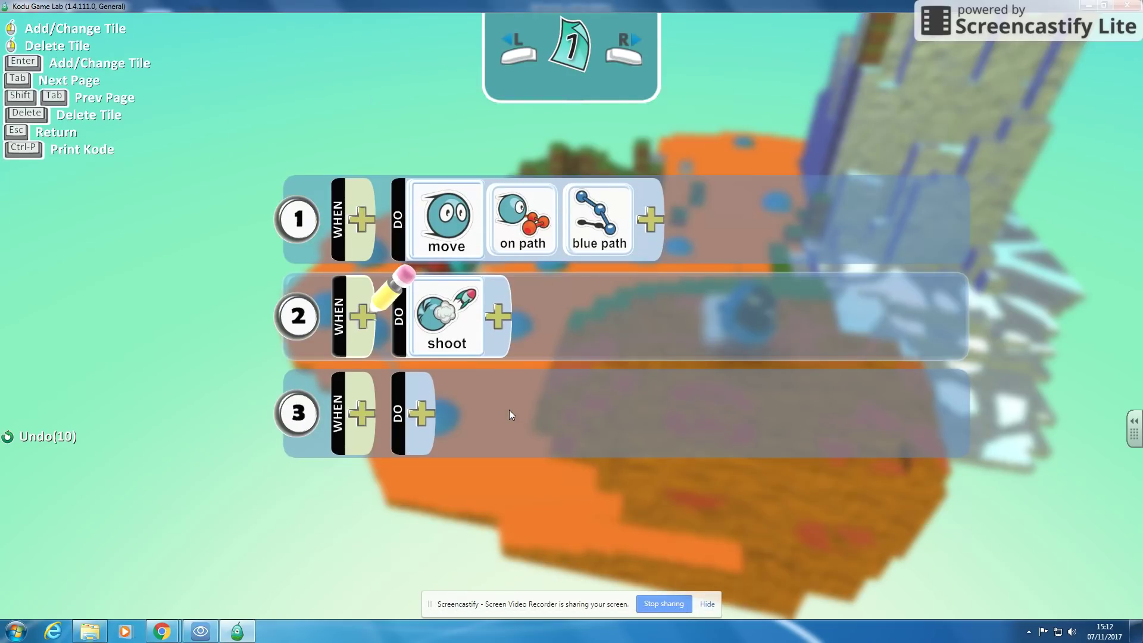
{"action": "left_click", "coordinate": [385, 318]}
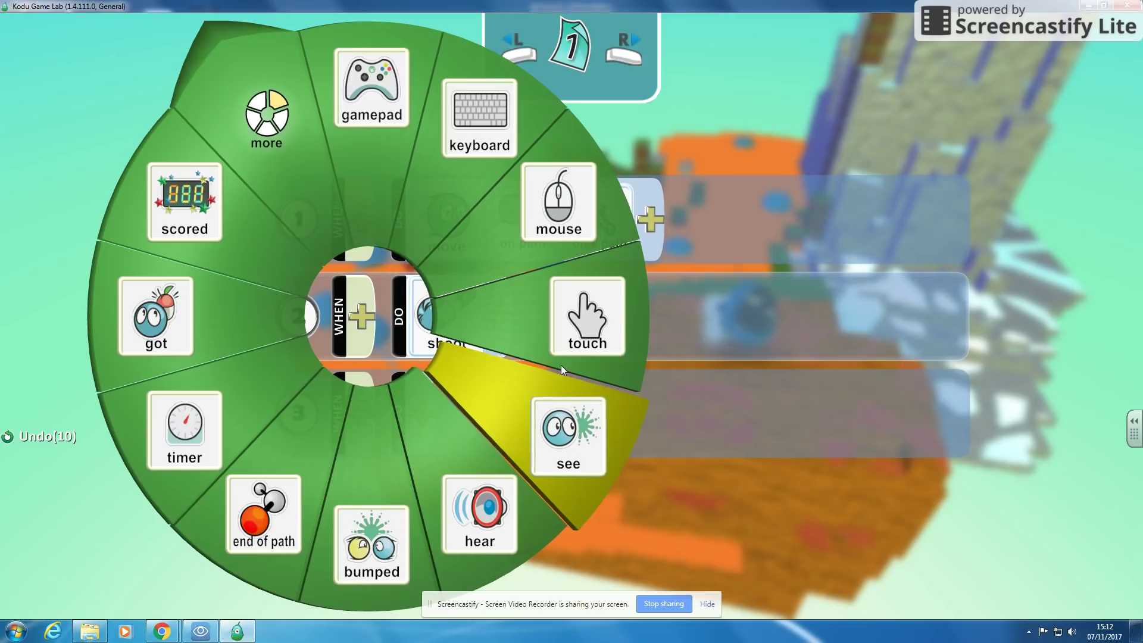
{"action": "left_click", "coordinate": [267, 119]}
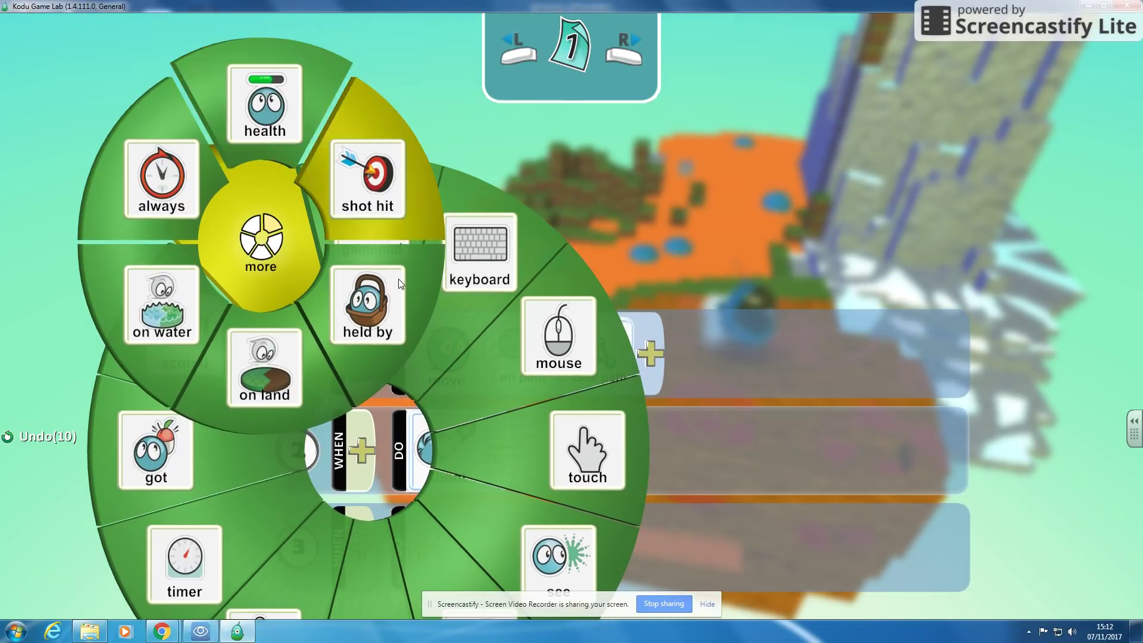
{"action": "right_click", "coordinate": [401, 293]}
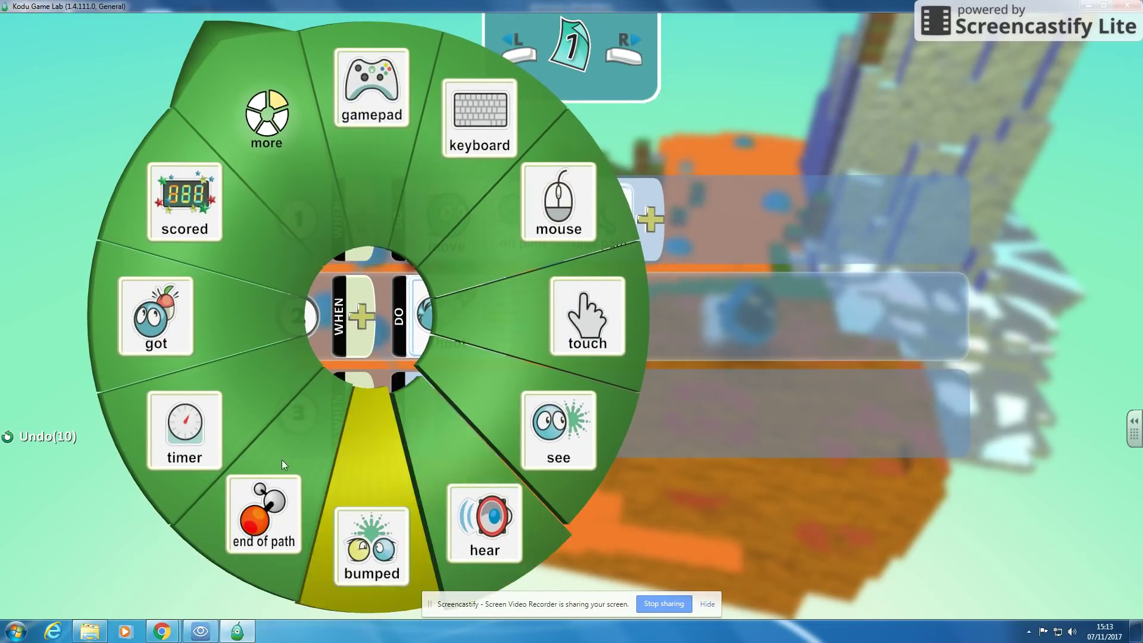
{"action": "left_click", "coordinate": [211, 431]}
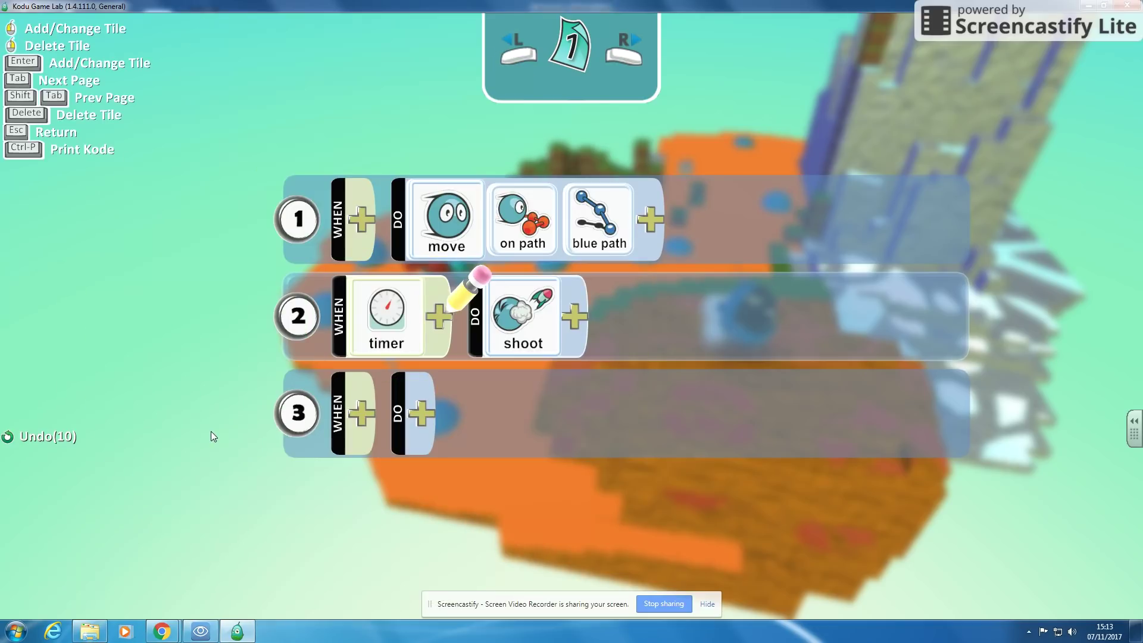
{"action": "left_click", "coordinate": [440, 315]}
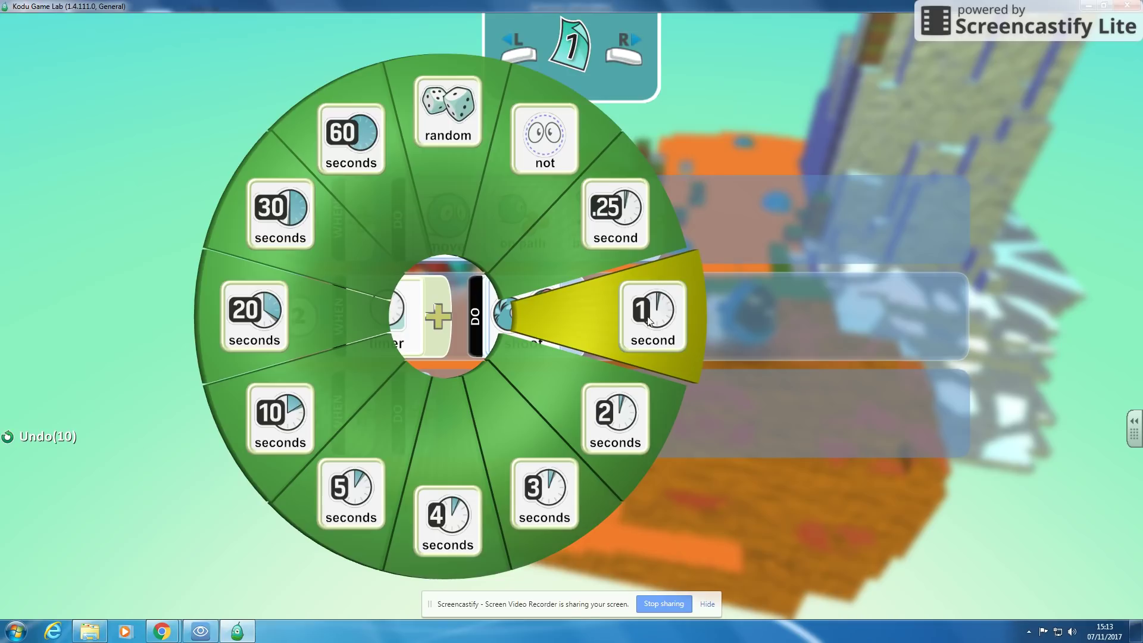
{"action": "left_click", "coordinate": [516, 327]}
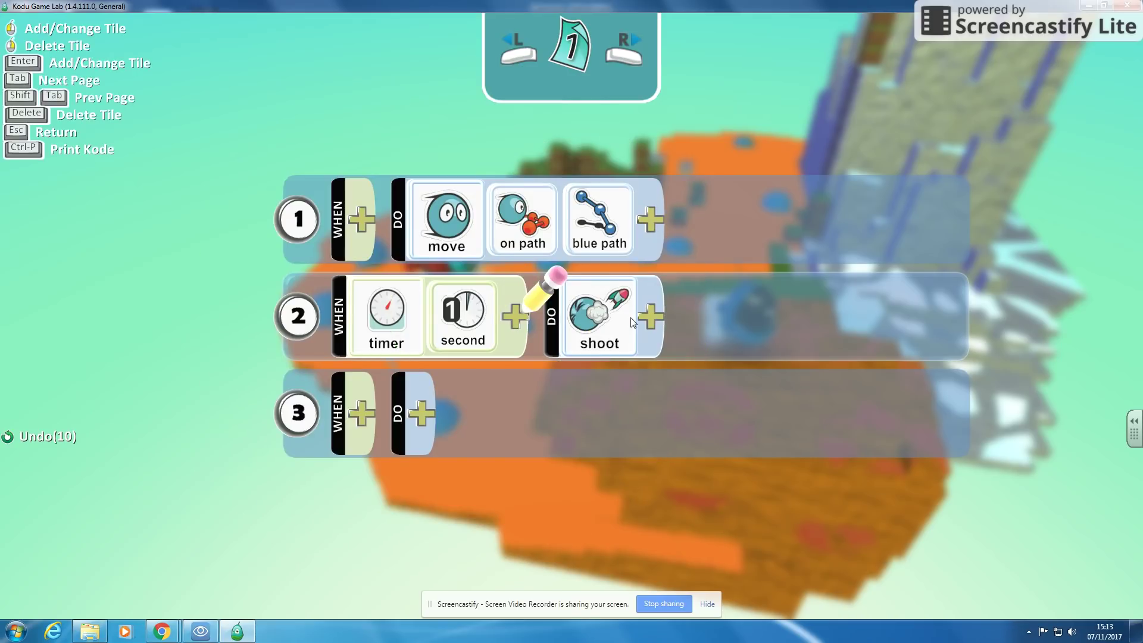
{"action": "left_click", "coordinate": [485, 492]}
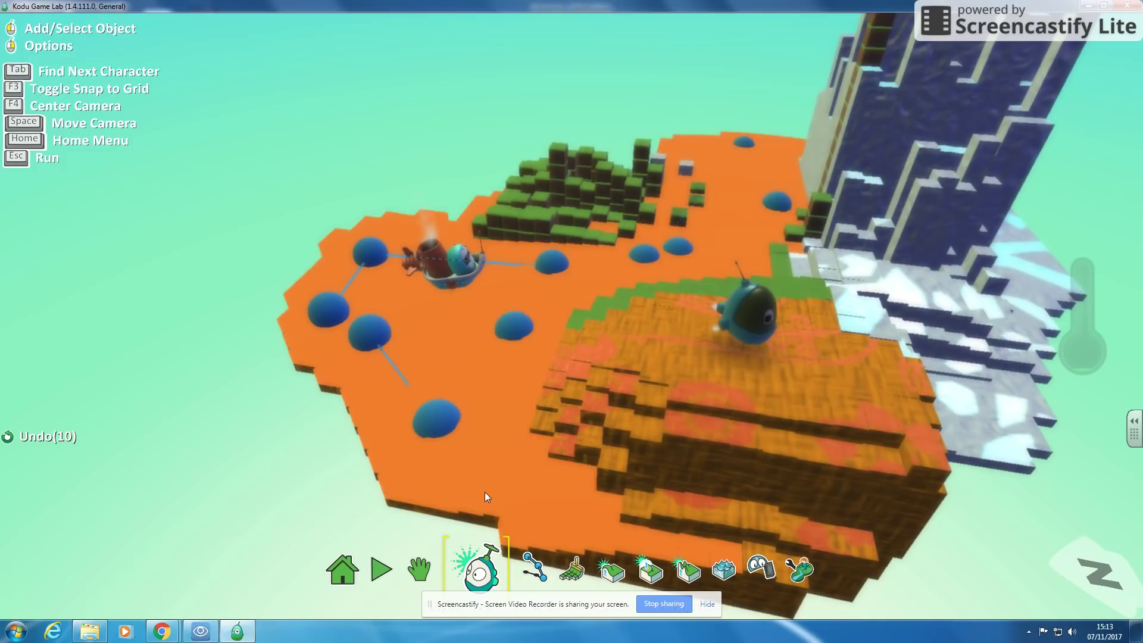
{"action": "left_click", "coordinate": [382, 571]}
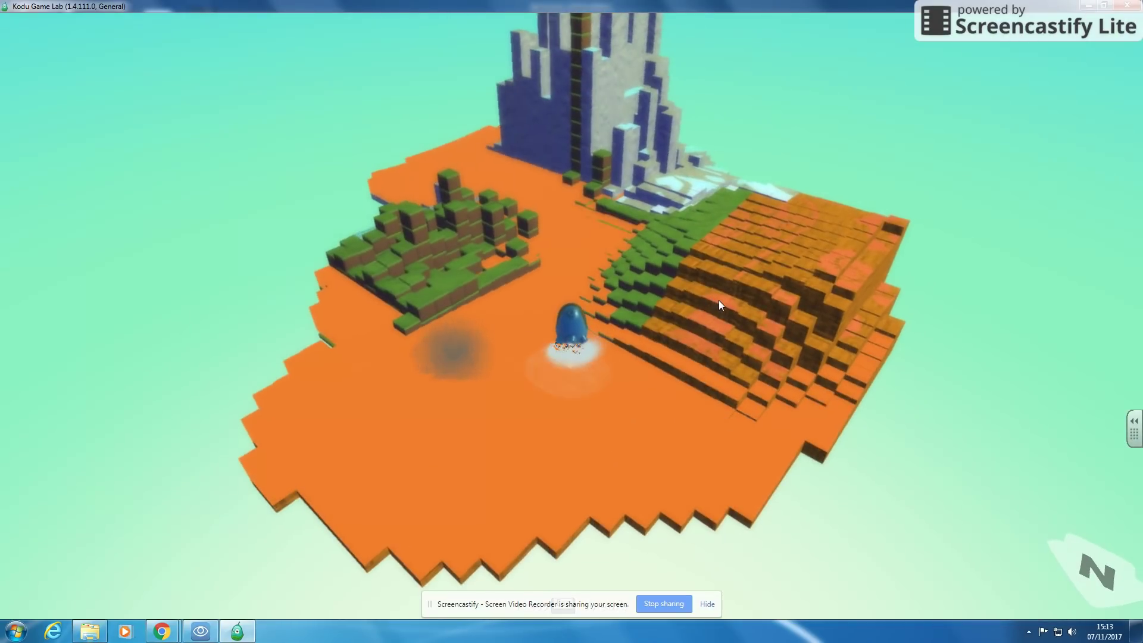
{"action": "key", "text": "Escape"}
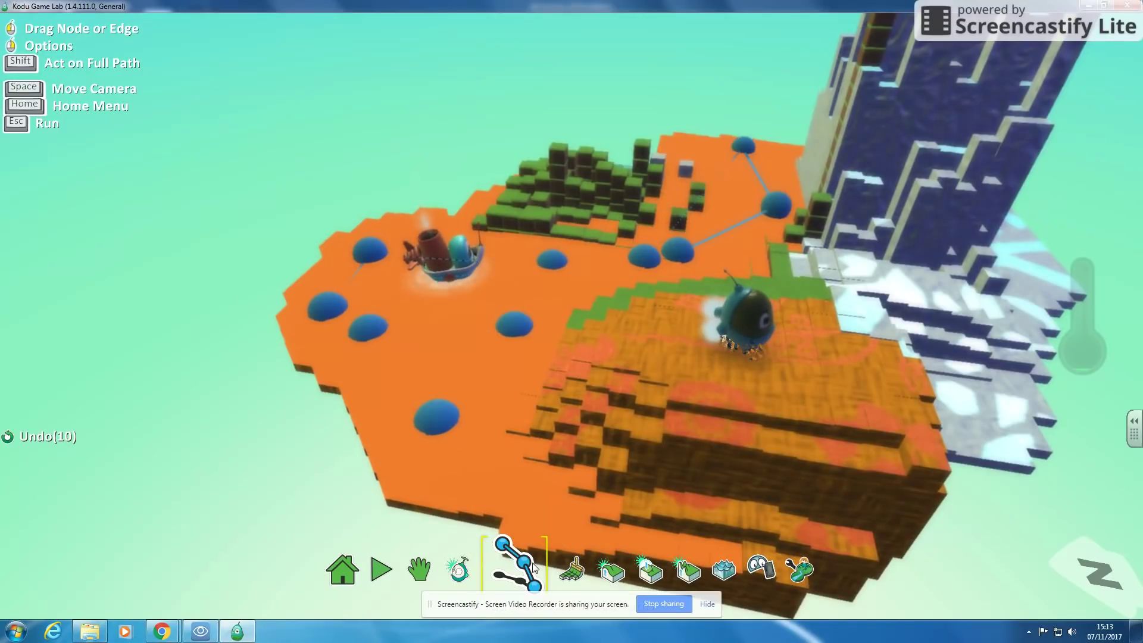
{"action": "left_click", "coordinate": [465, 571]}
{"action": "right_click", "coordinate": [744, 314]}
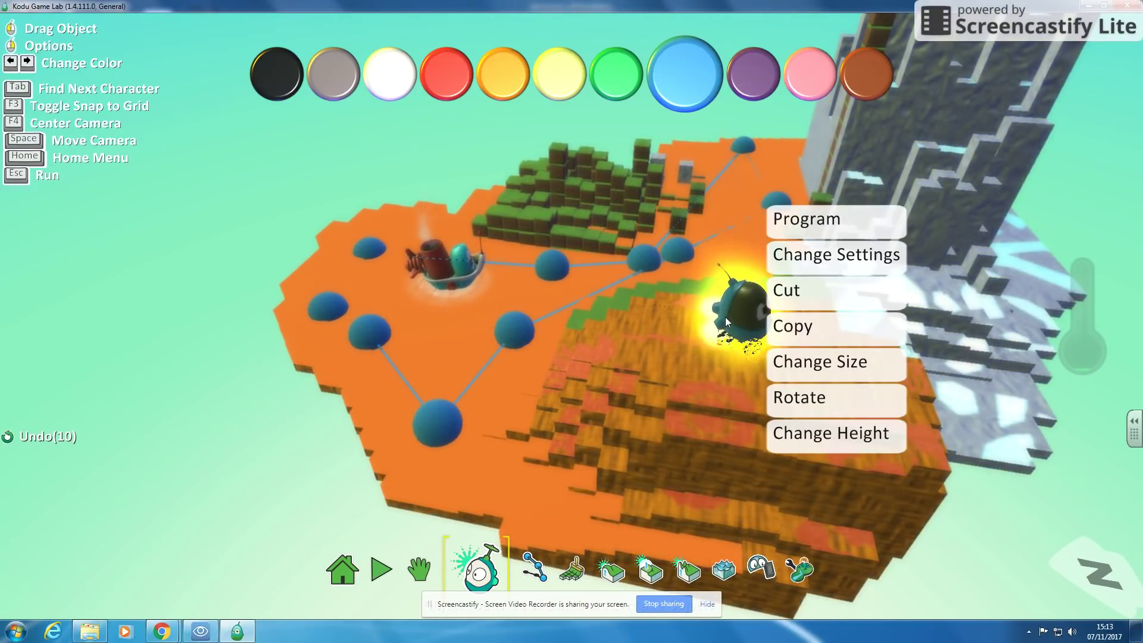
{"action": "left_click", "coordinate": [804, 221]}
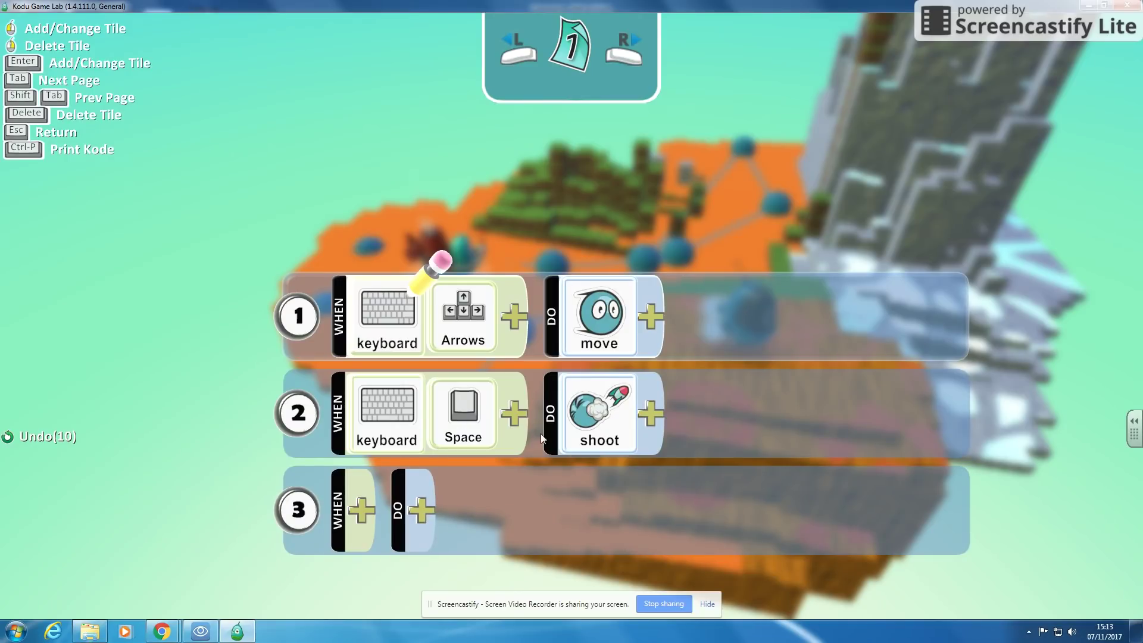
{"action": "key", "text": "Escape"}
{"action": "right_click", "coordinate": [447, 264]}
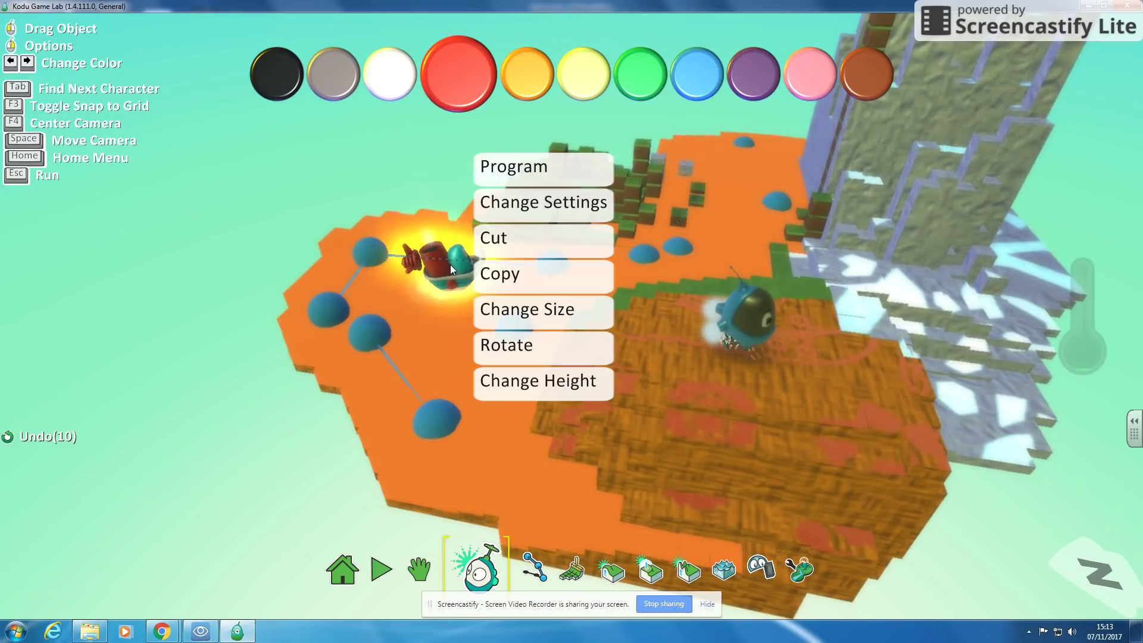
{"action": "left_click", "coordinate": [554, 173]}
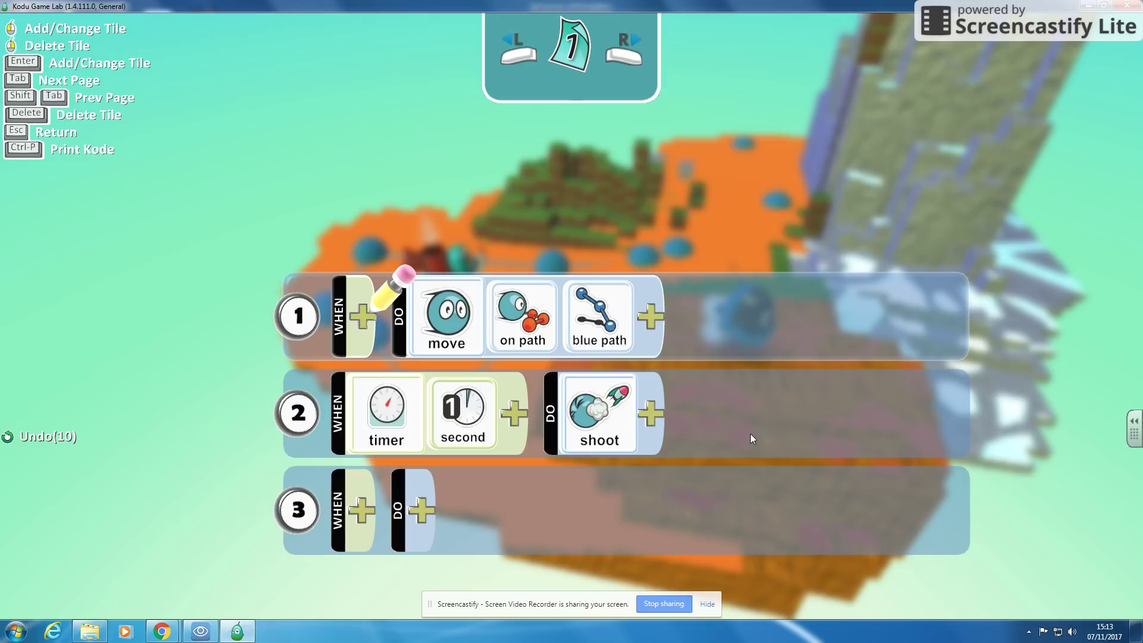
{"action": "key", "text": "Escape"}
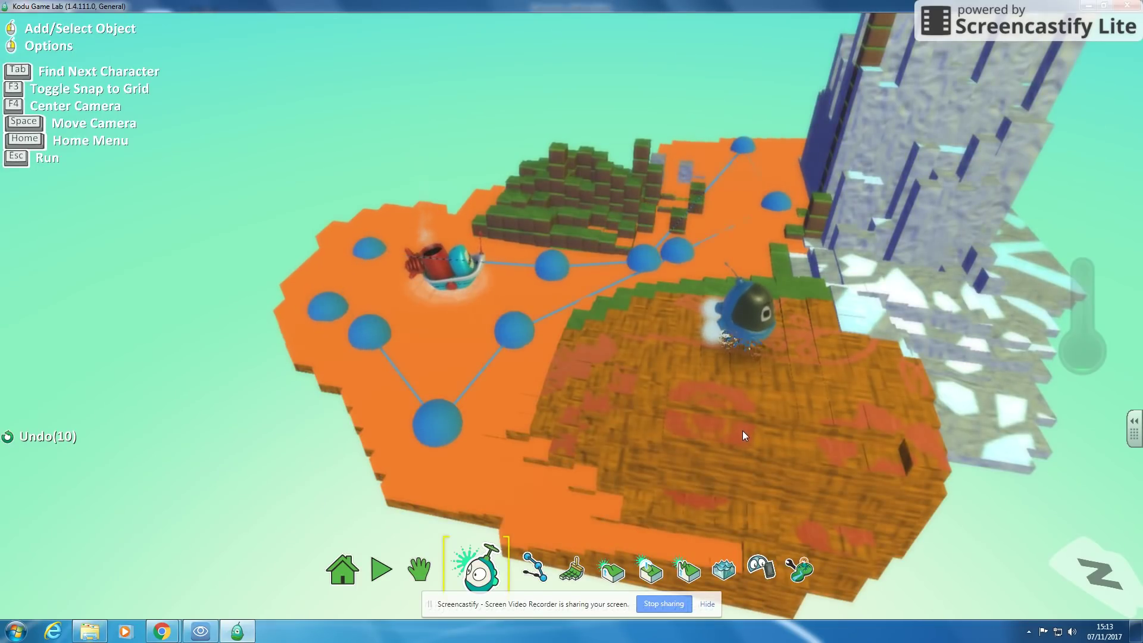